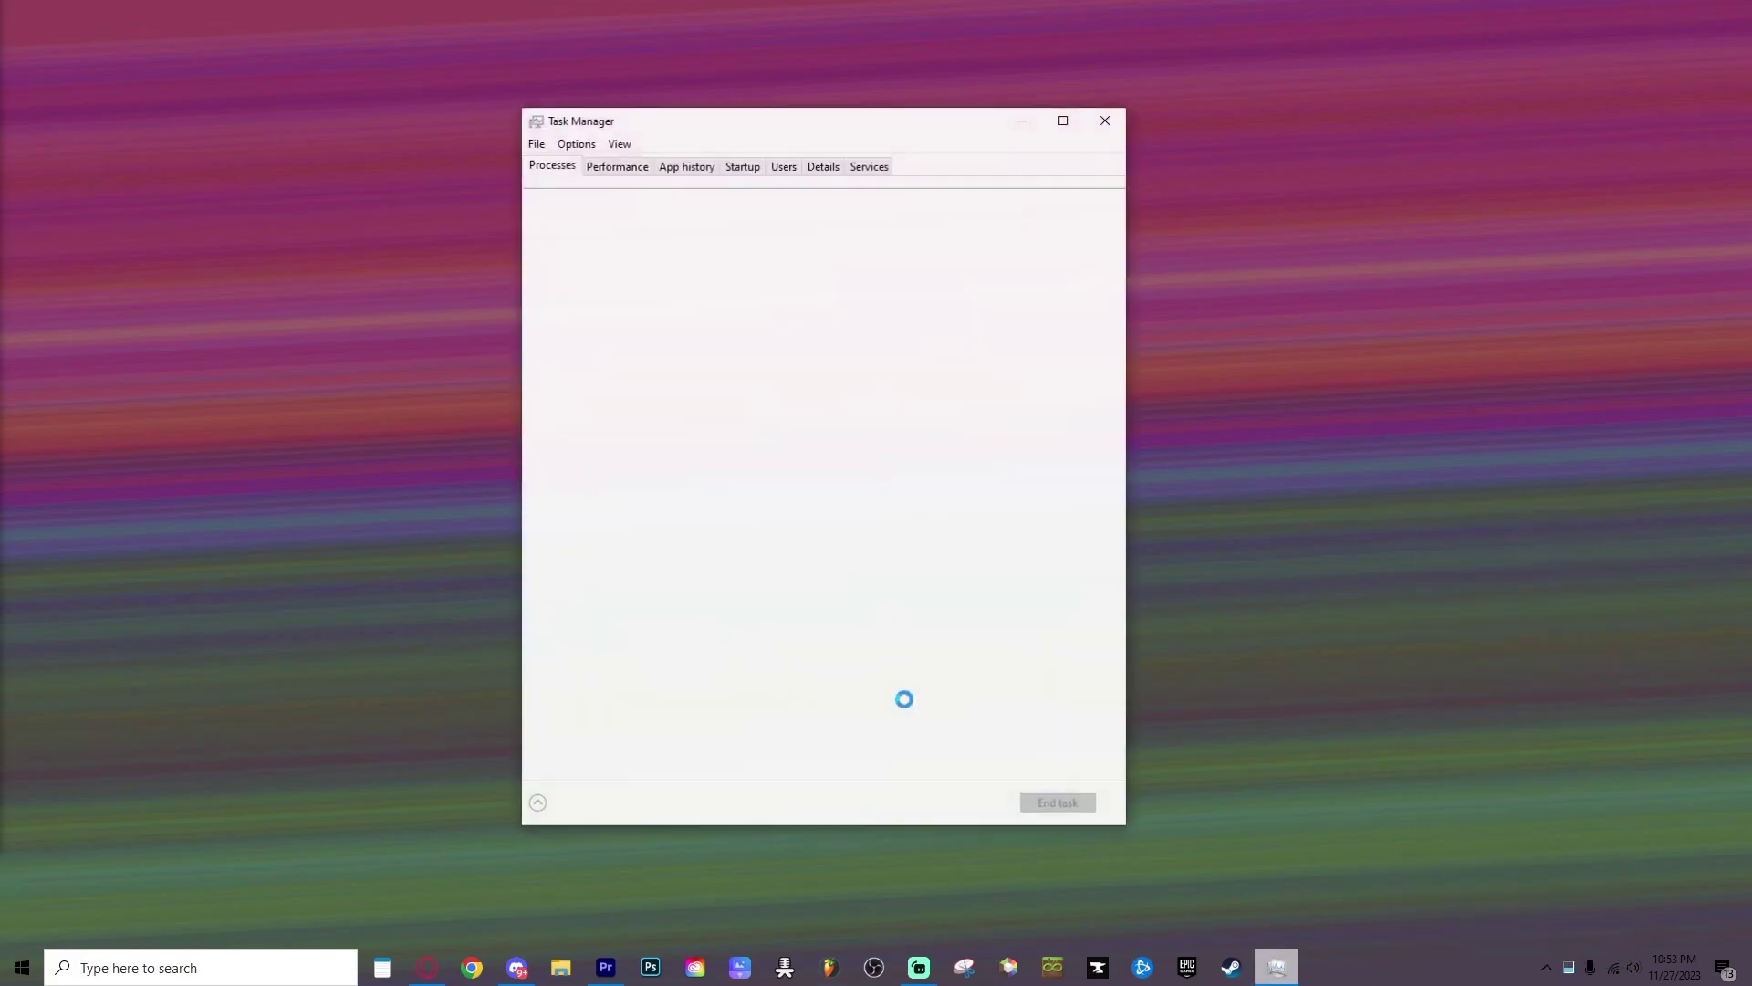
Step: View startup apps, check Creative Cloud's disable option without applying it, and select Dropbox
left_click(748, 170)
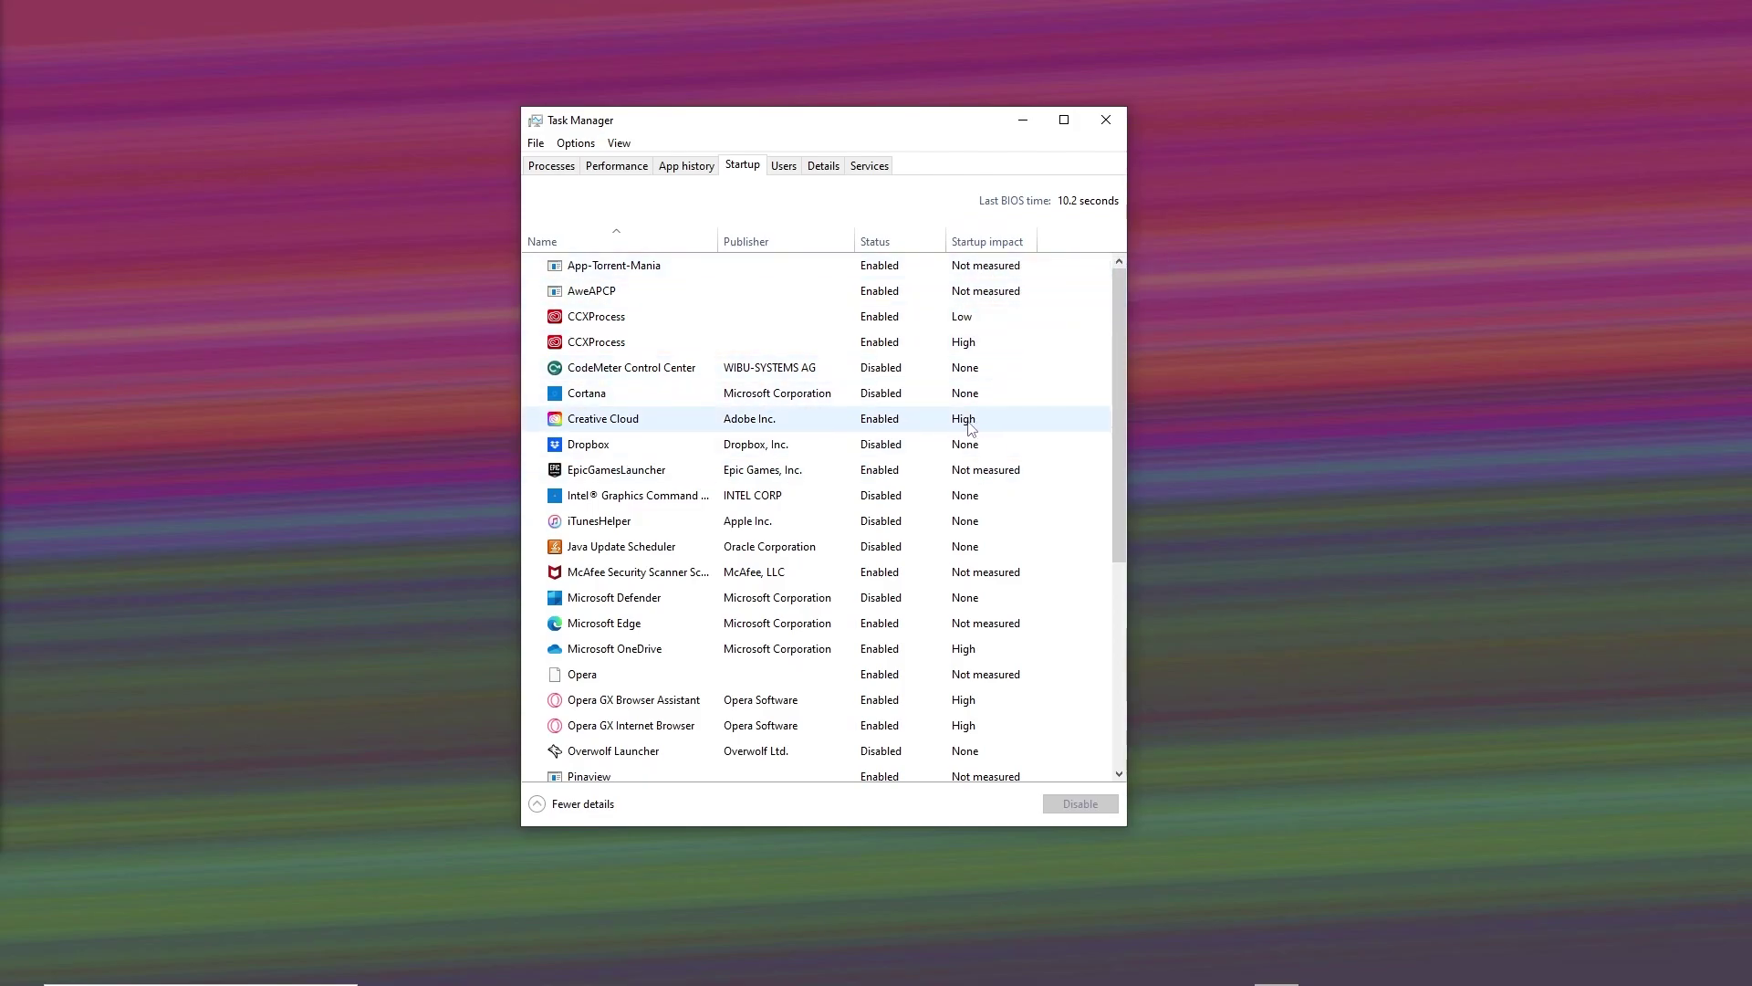
right_click(893, 427)
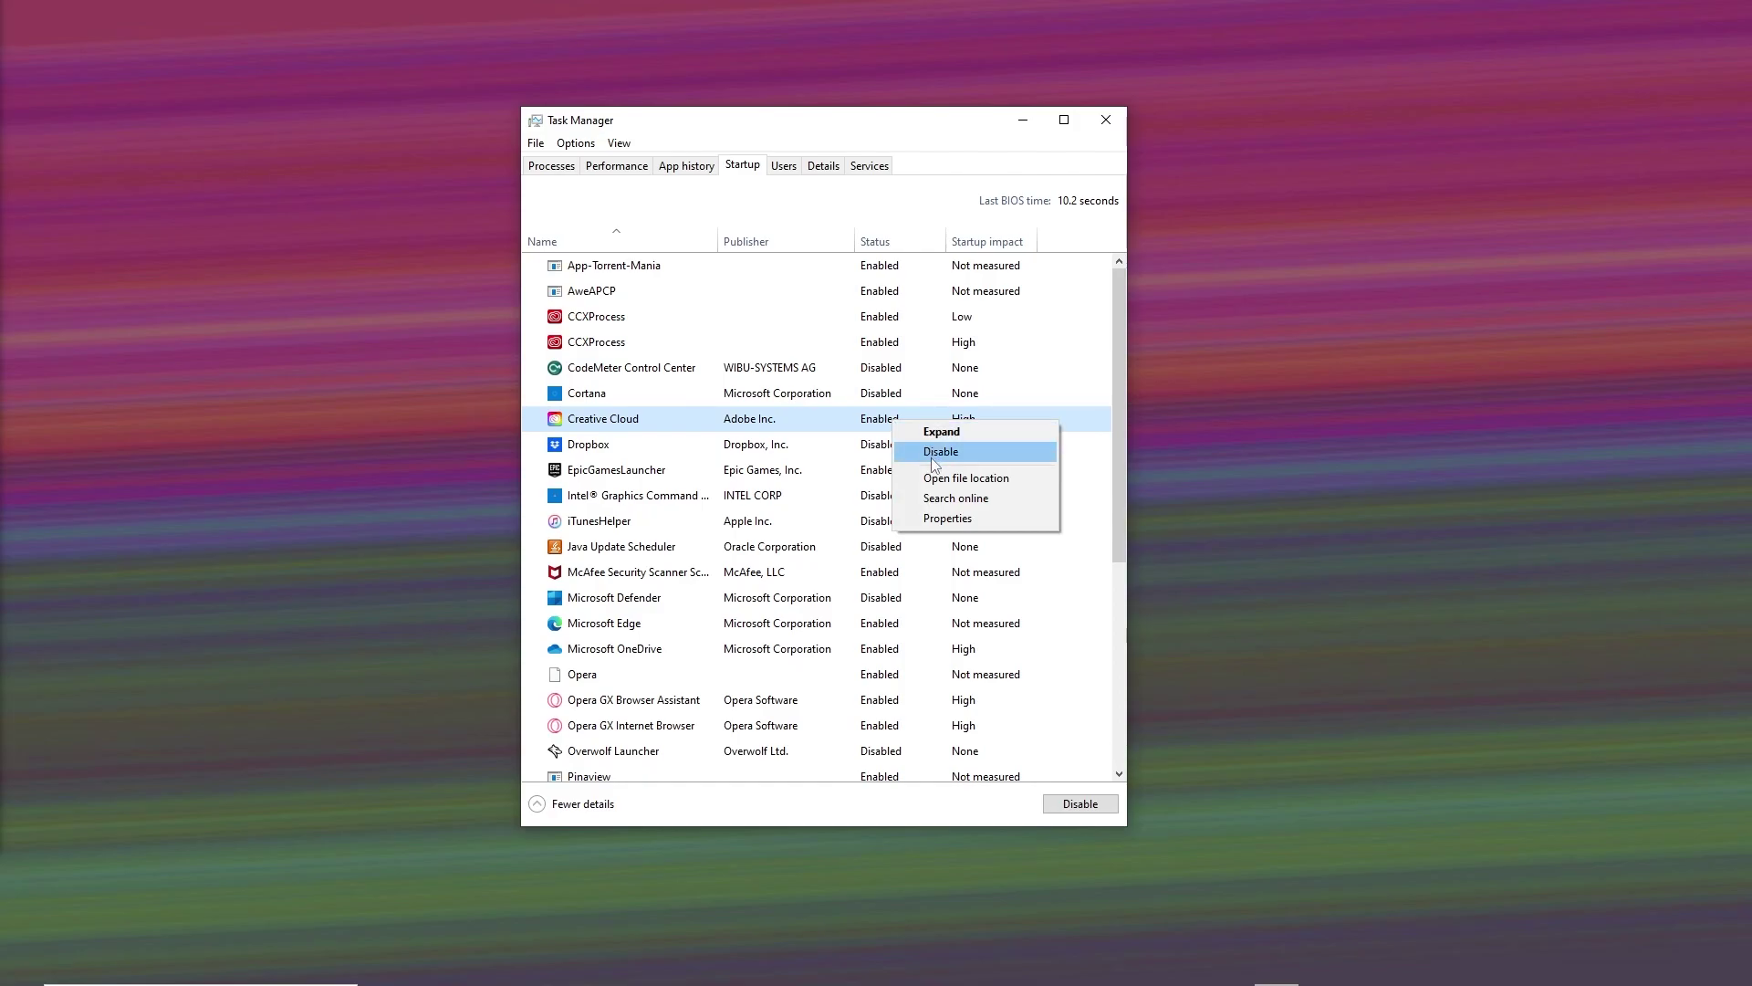
left_click(902, 137)
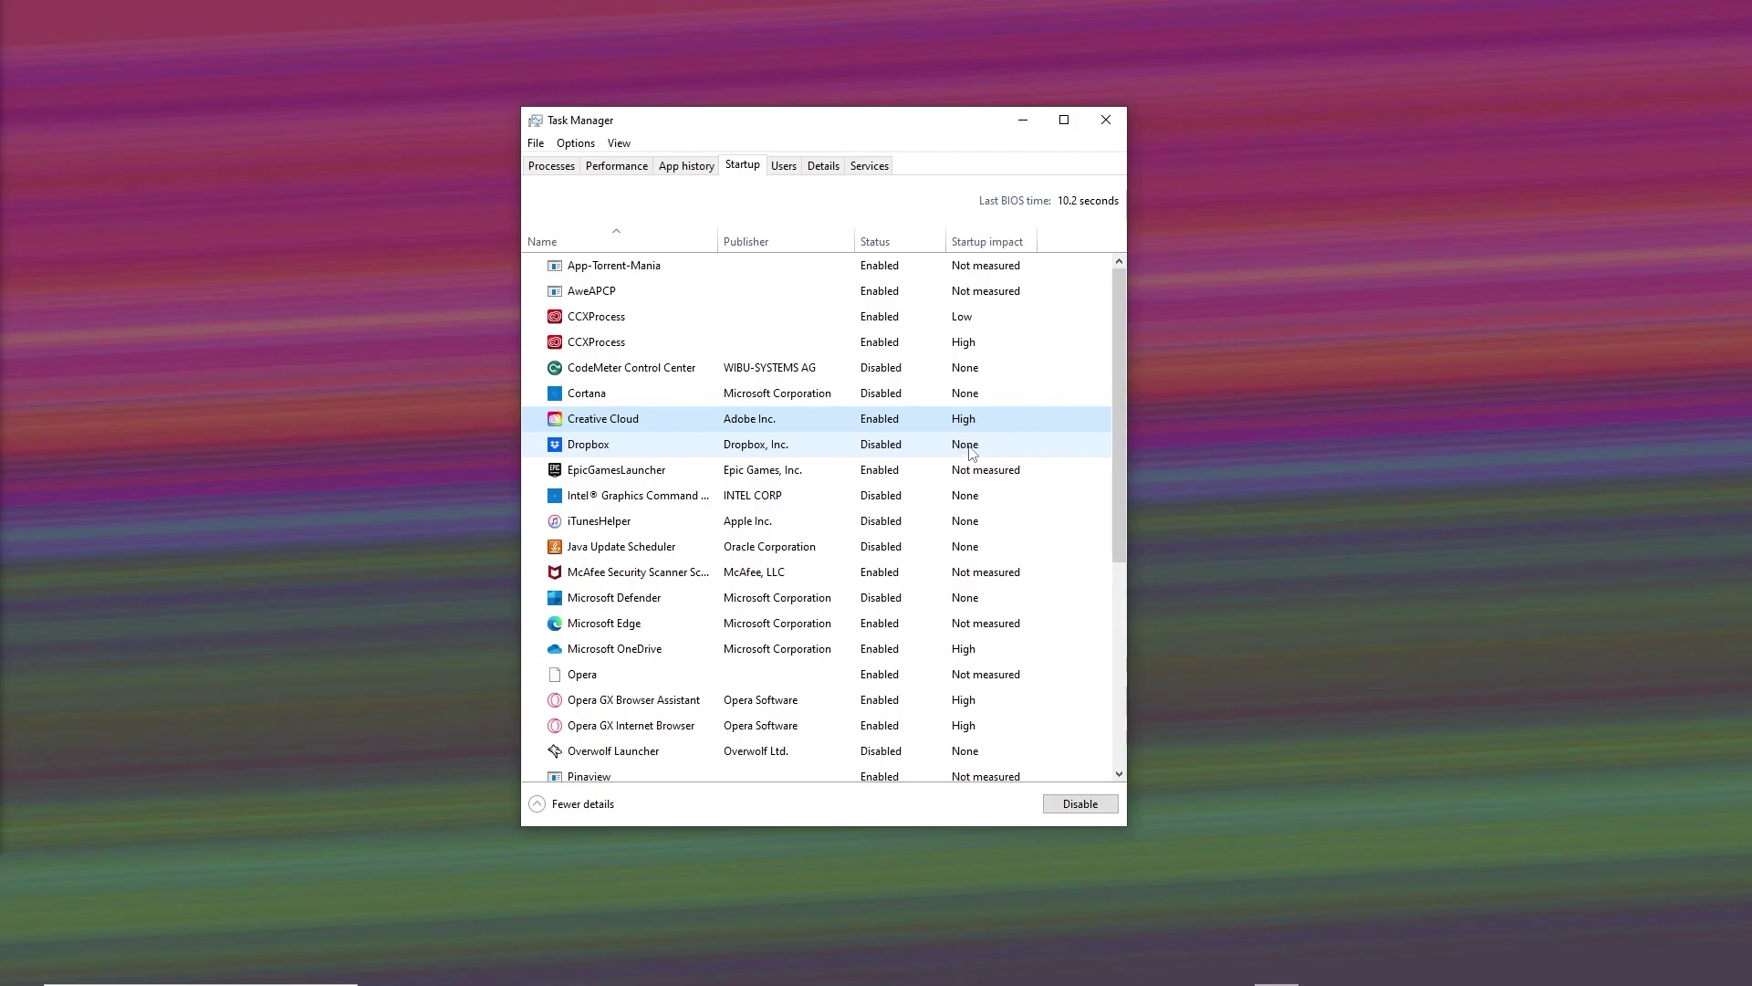
left_click(970, 446)
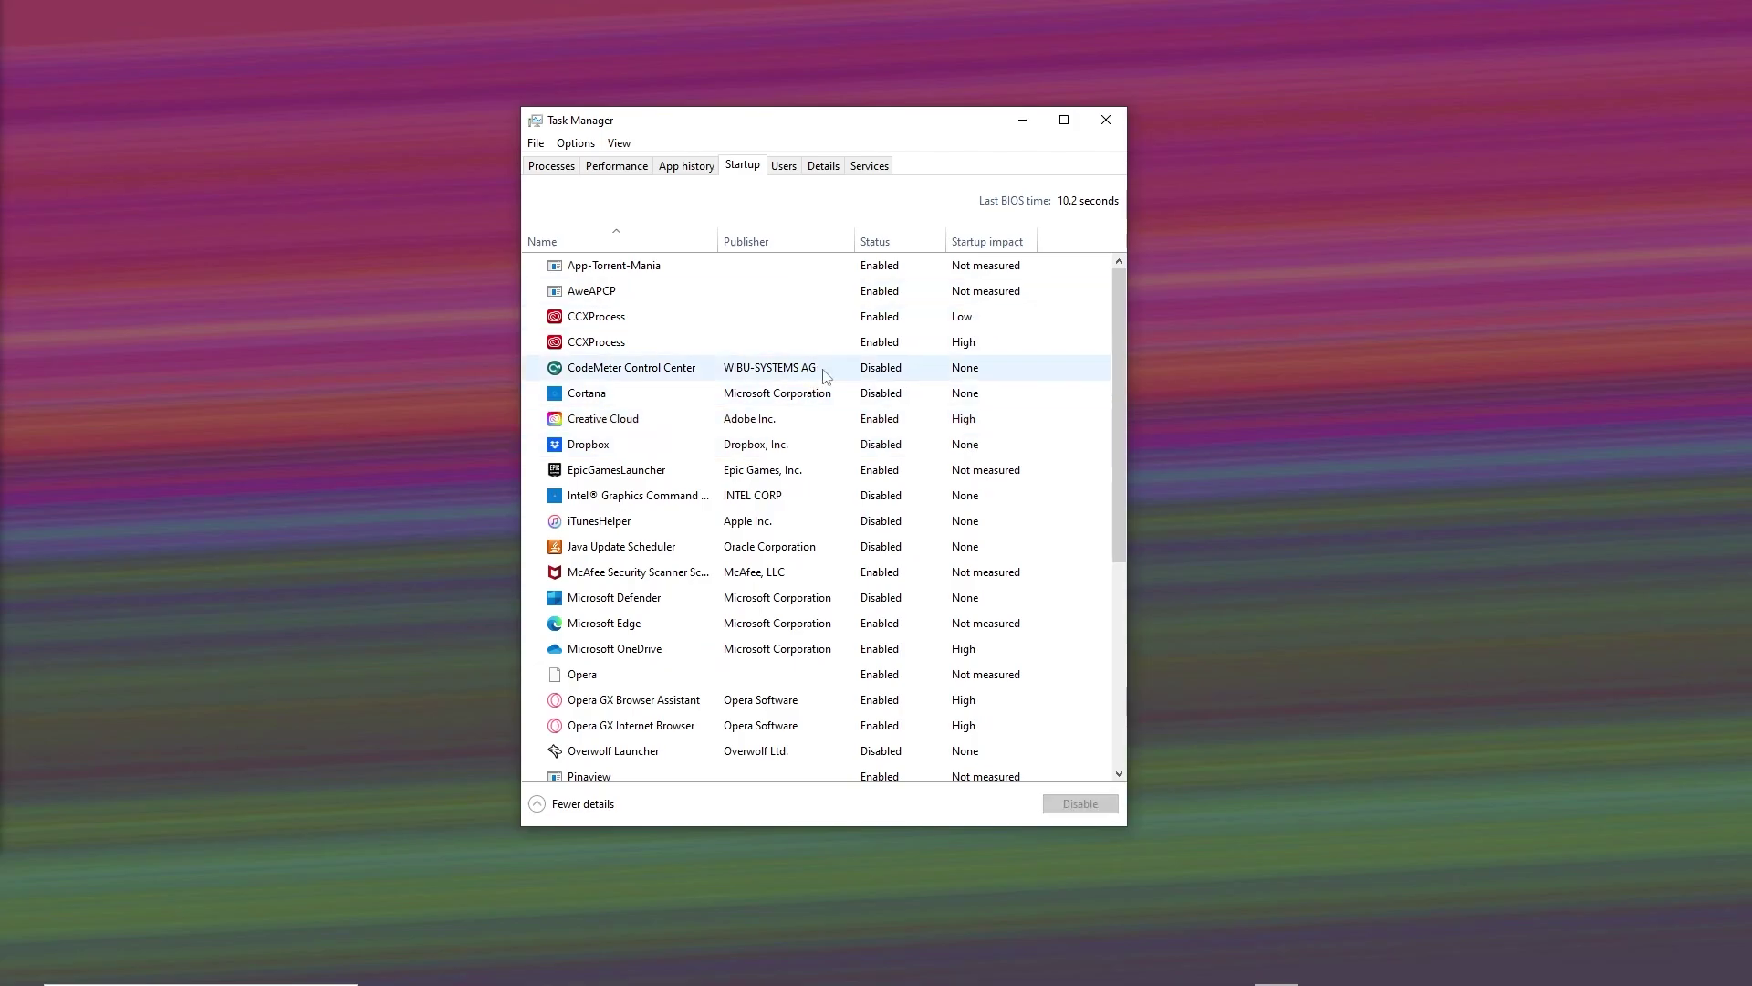
Step: End the Creative Cloud process and review actions for Microsoft Edge and OneDrive processes
left_click(553, 168)
scroll(845, 484, "down", 2)
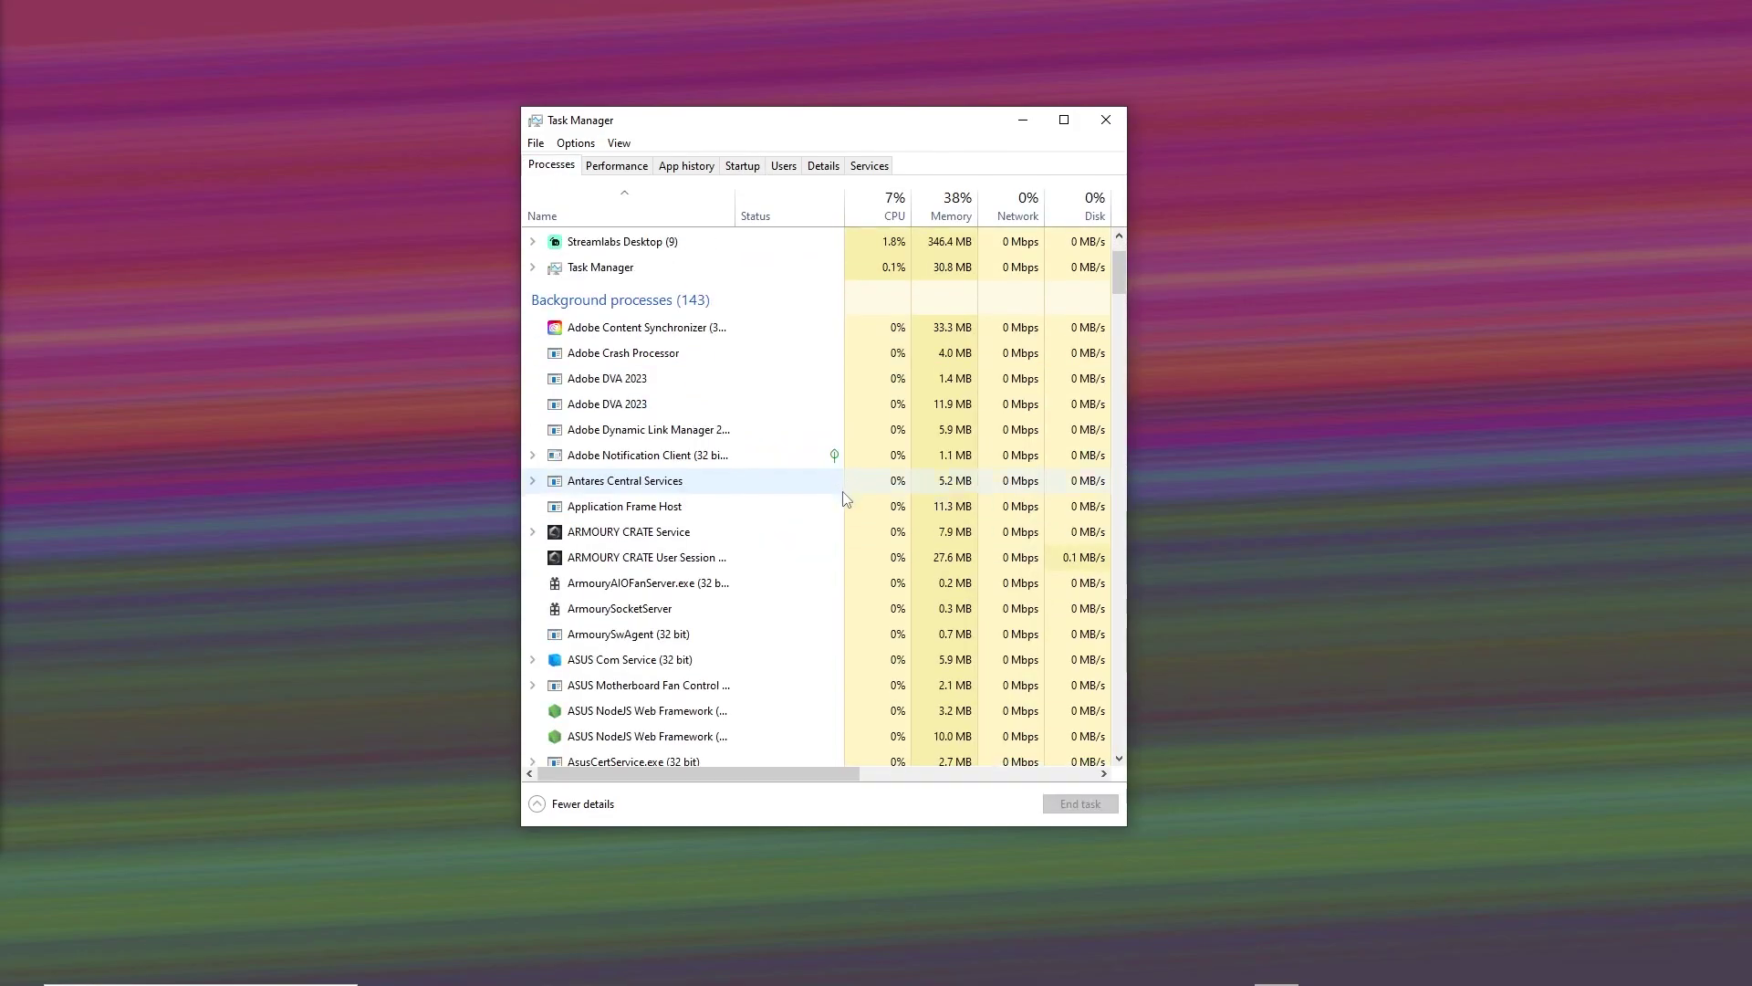
scroll(845, 484, "down", 2)
scroll(845, 485, "down", 1)
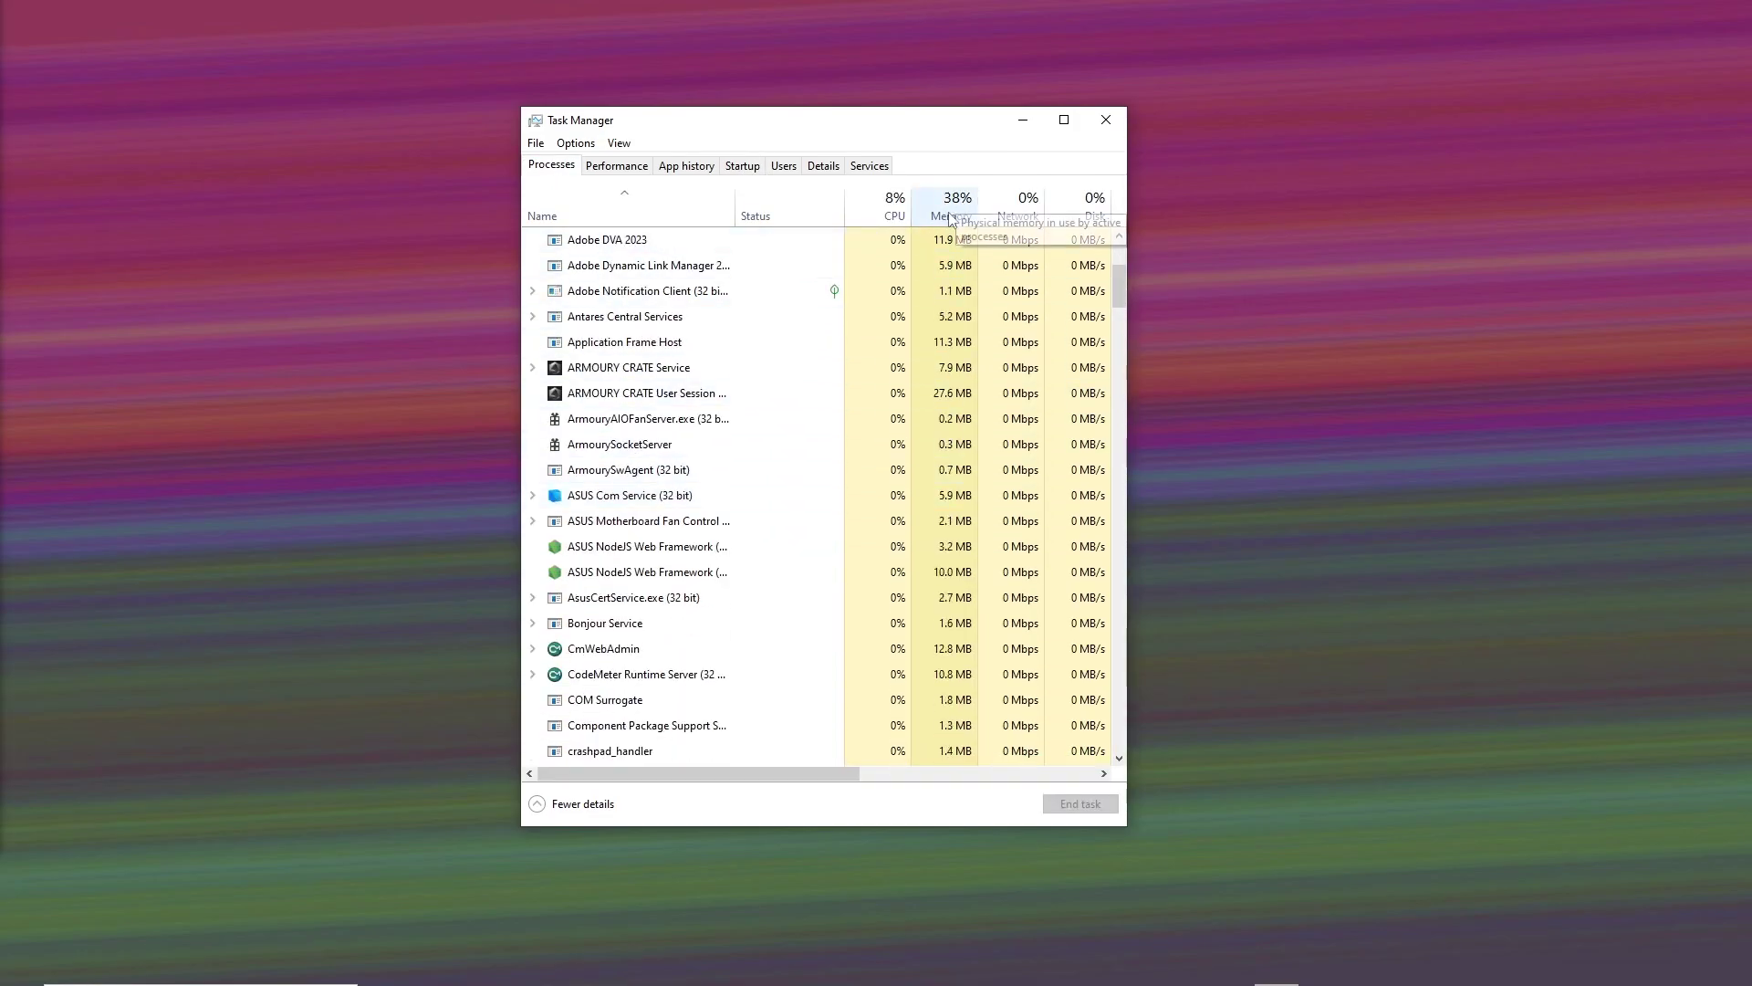
mouse_move(952, 207)
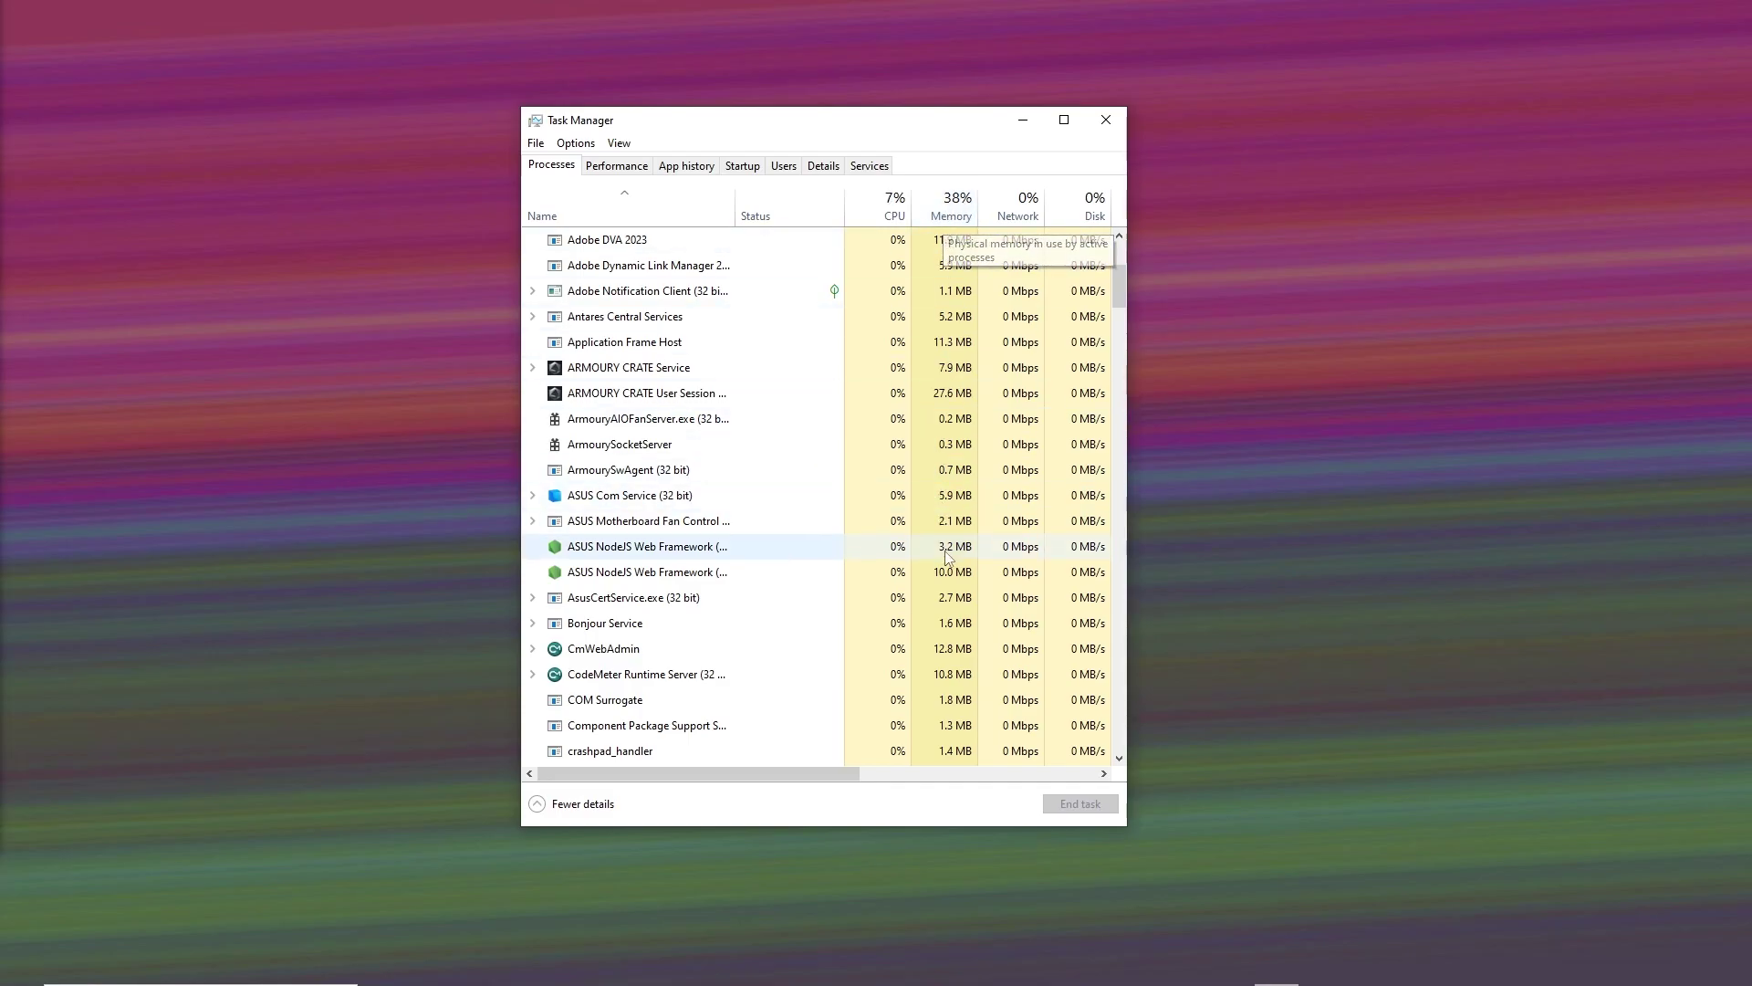
scroll(915, 531, "down", 4)
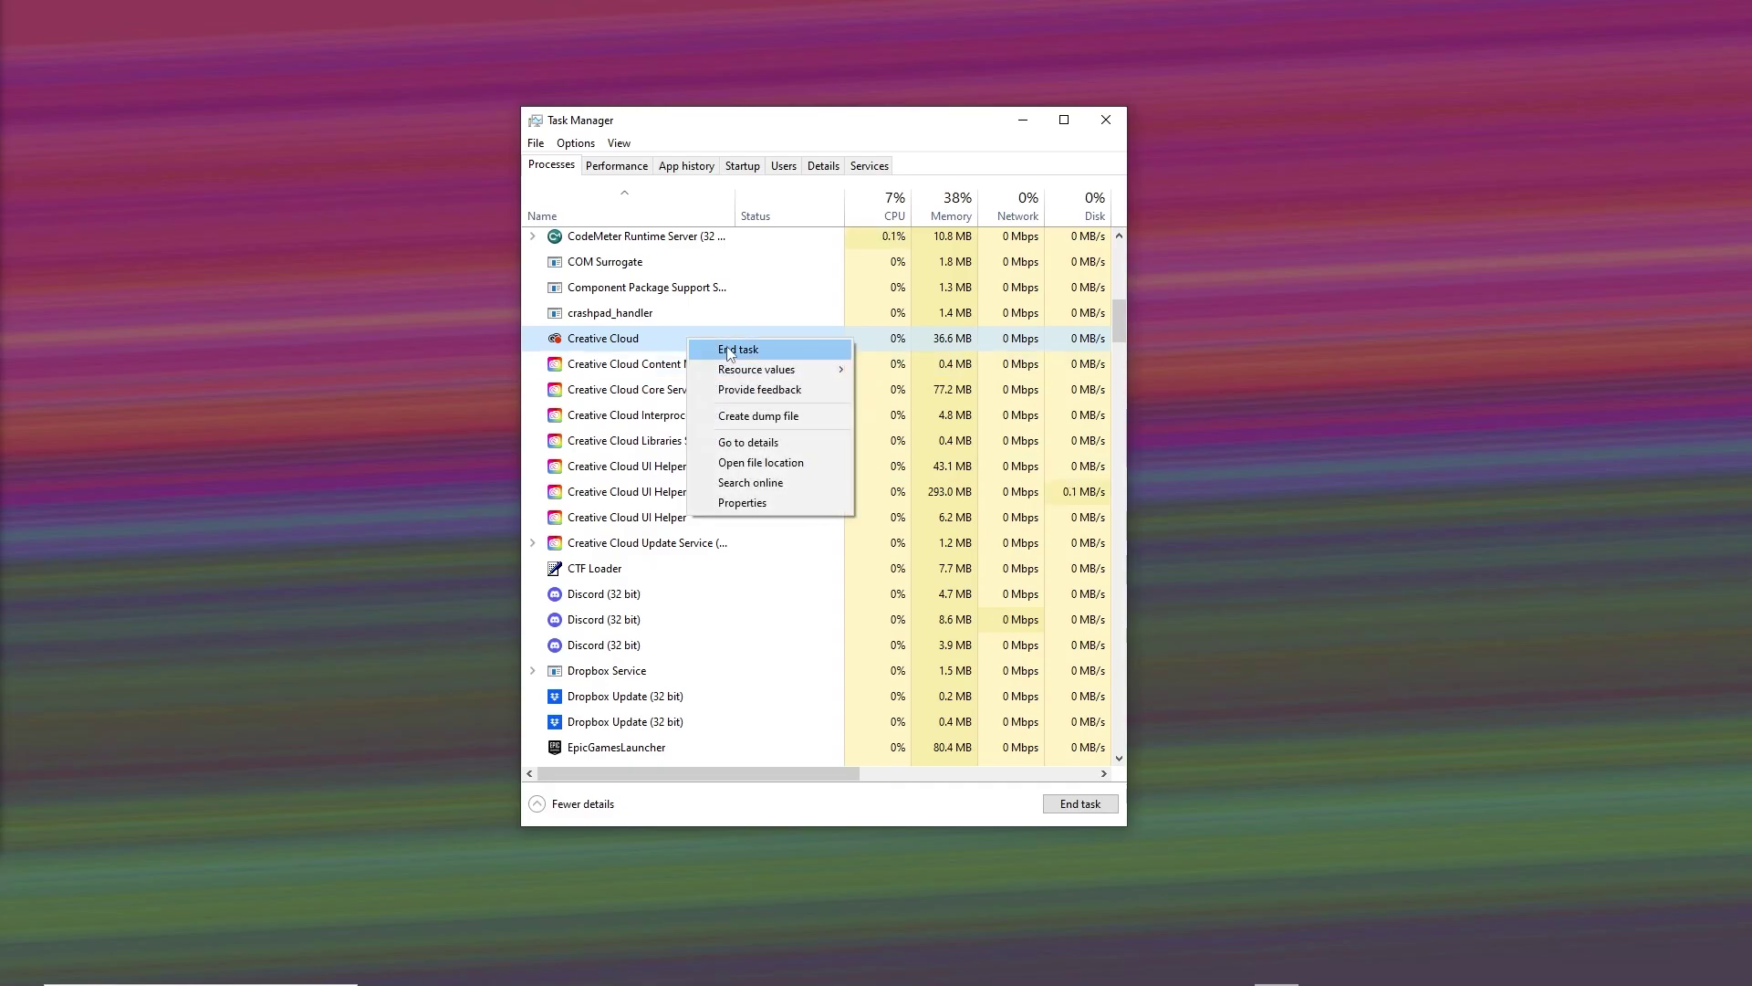
left_click(730, 352)
scroll(700, 418, "down", 5)
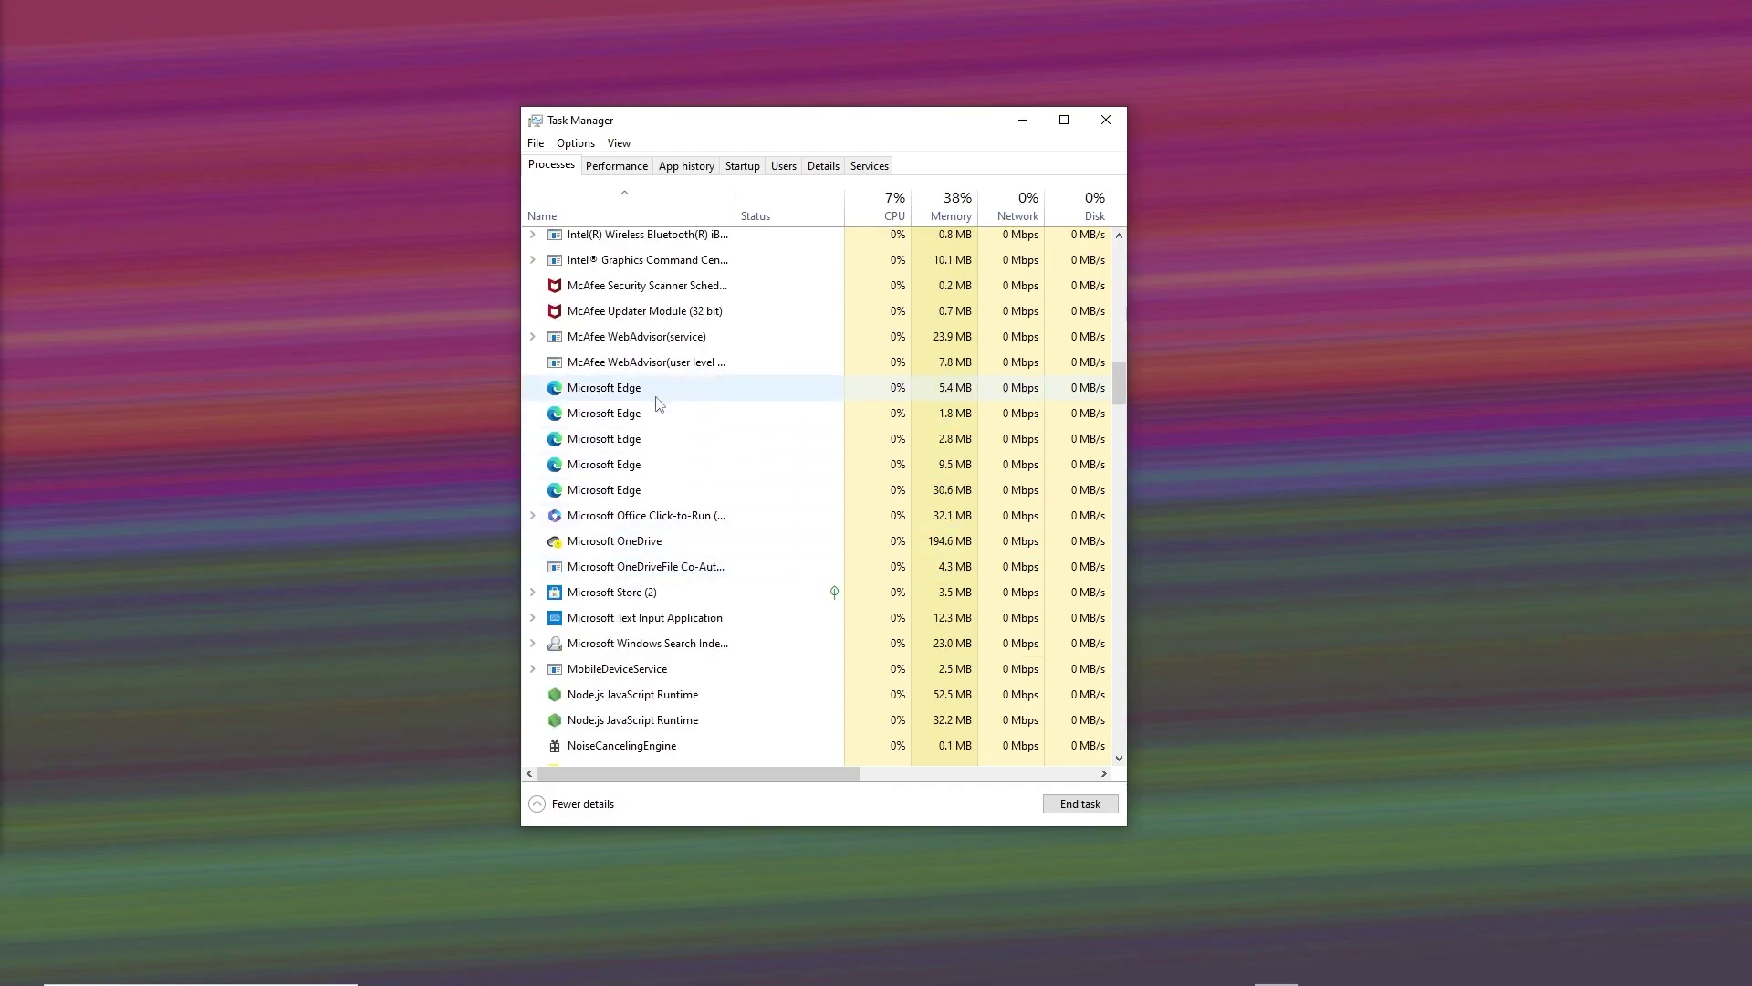
right_click(680, 397)
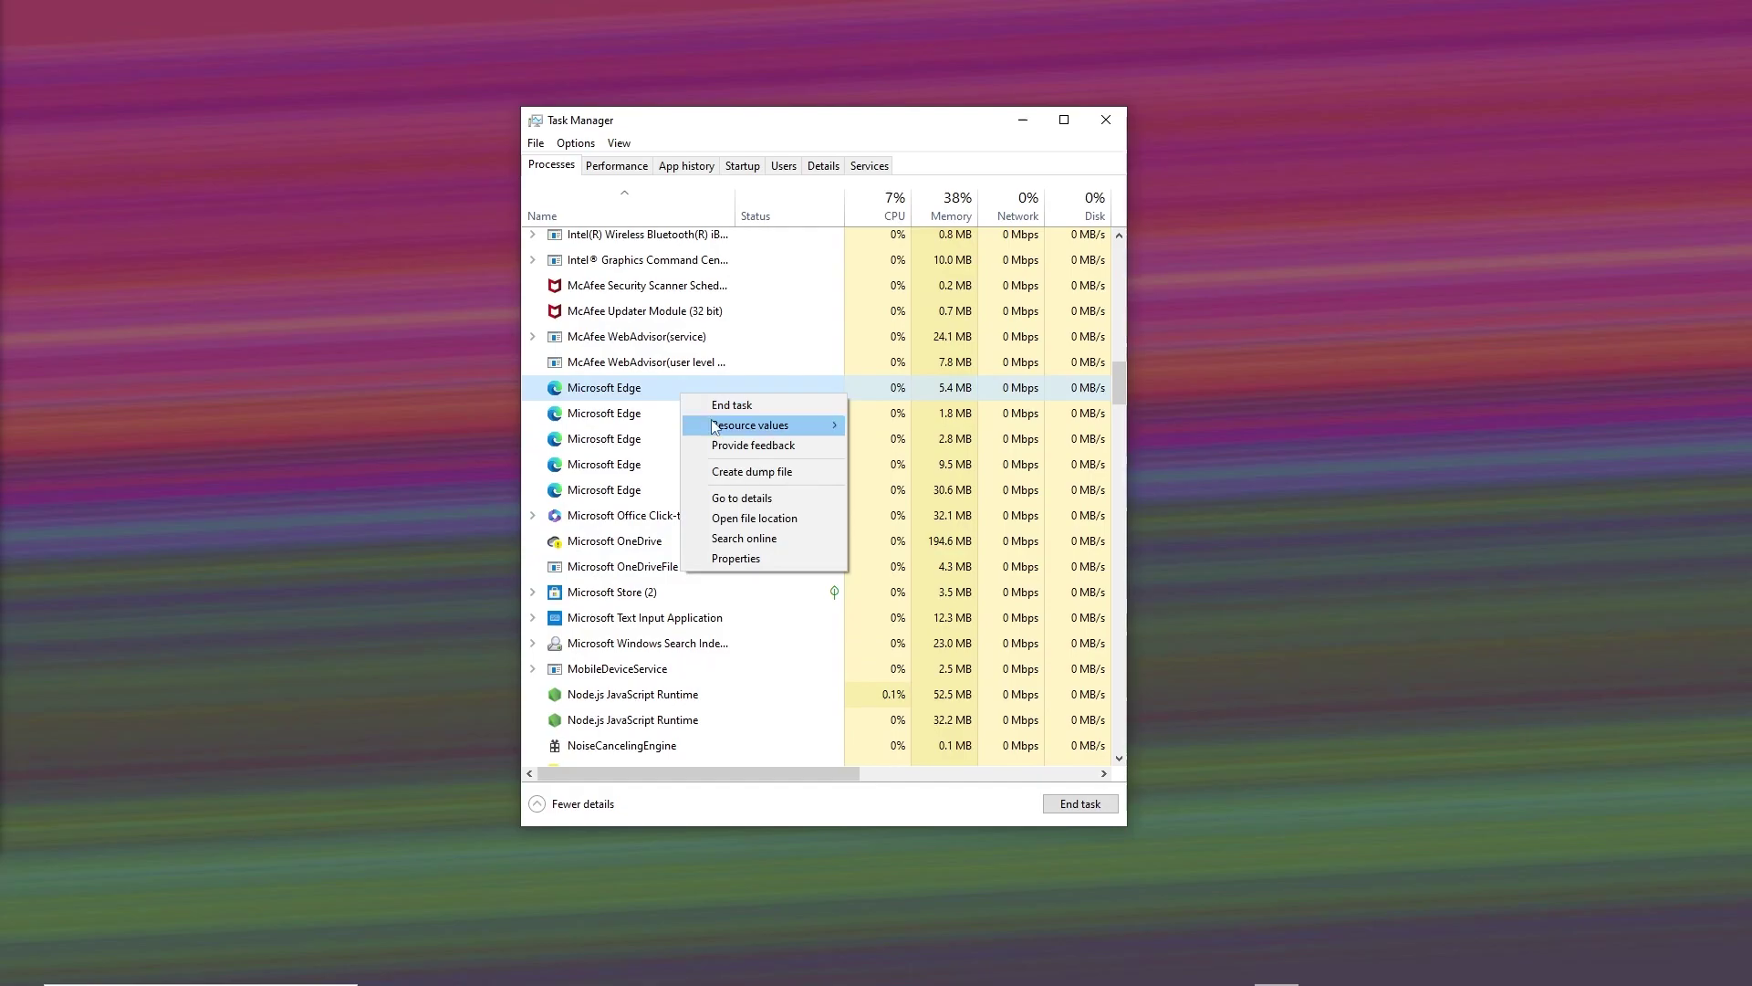
left_click(628, 541)
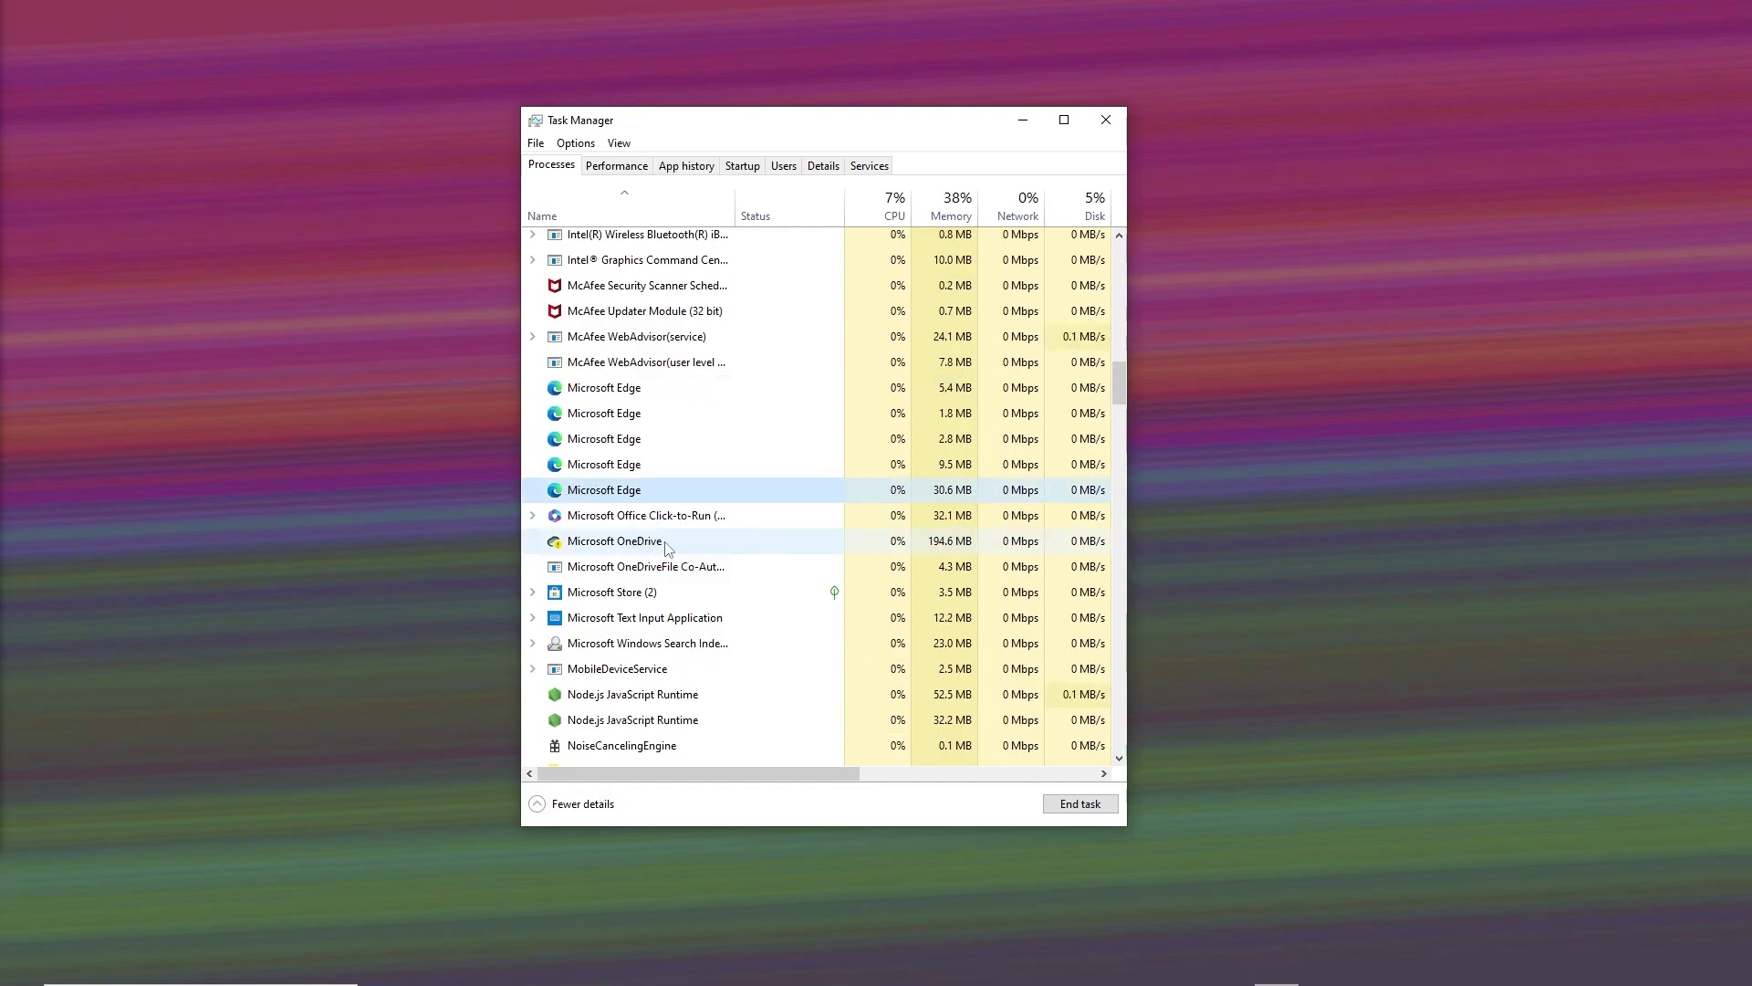
right_click(720, 542)
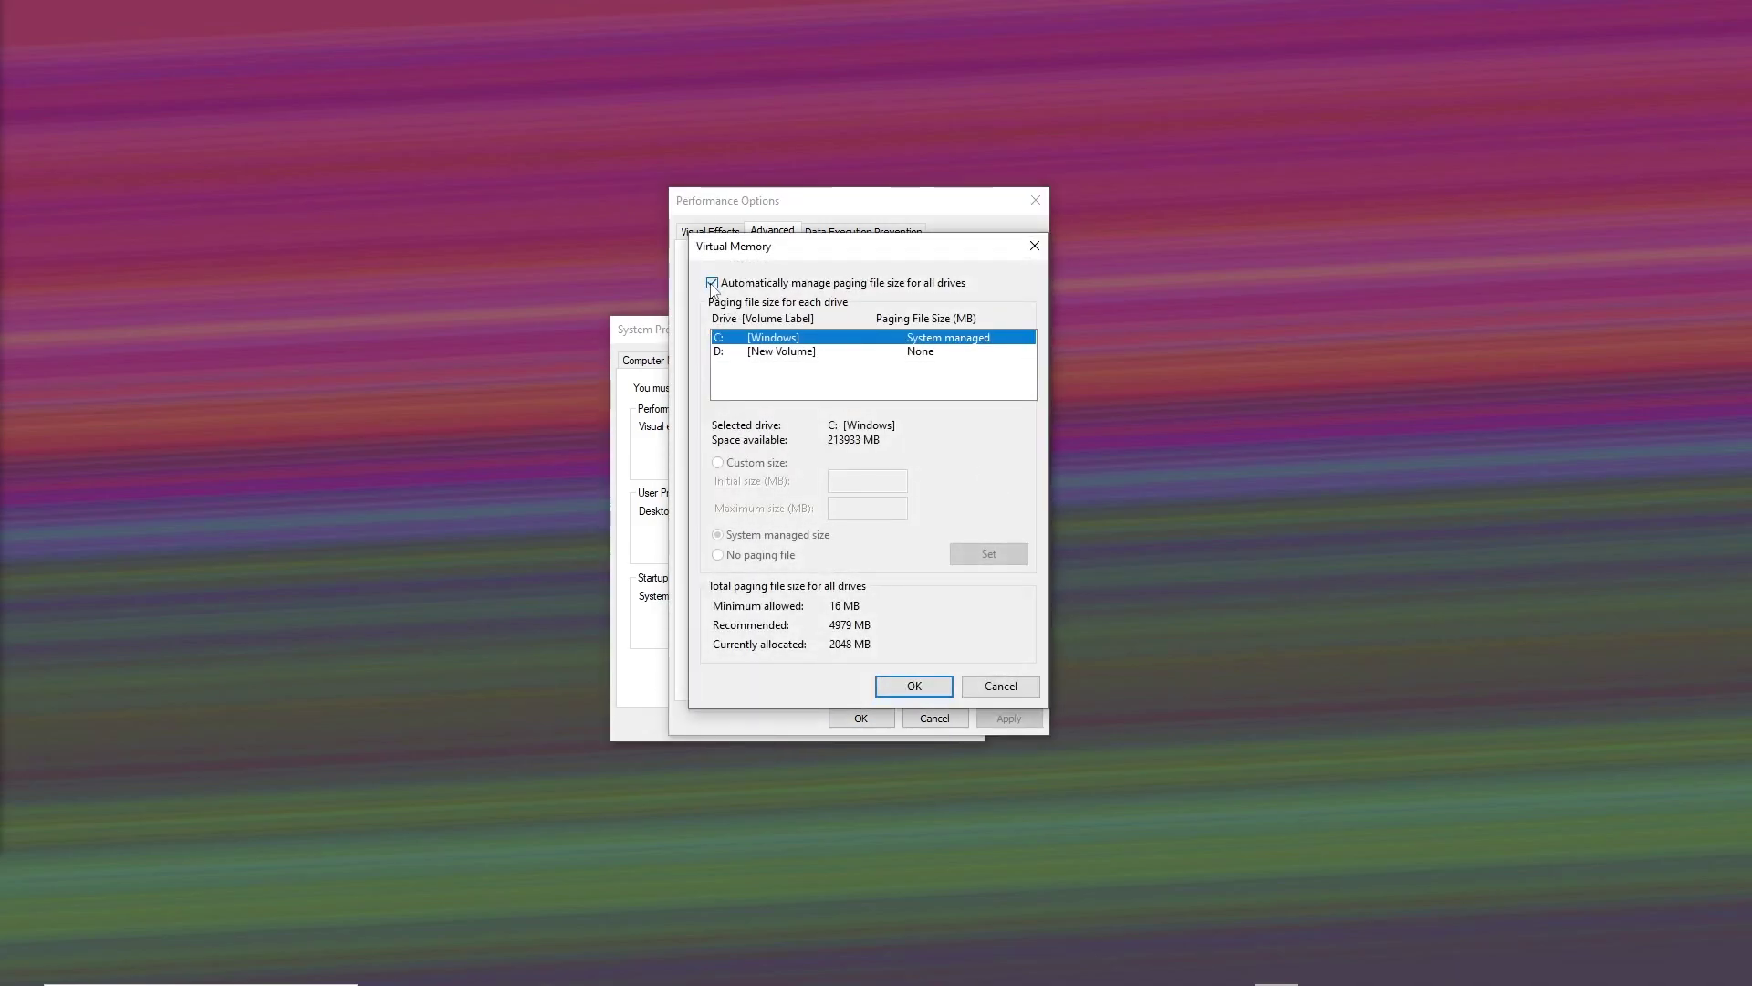
Step: Turn off automatic paging file management and choose a custom size for drive C
left_click(713, 283)
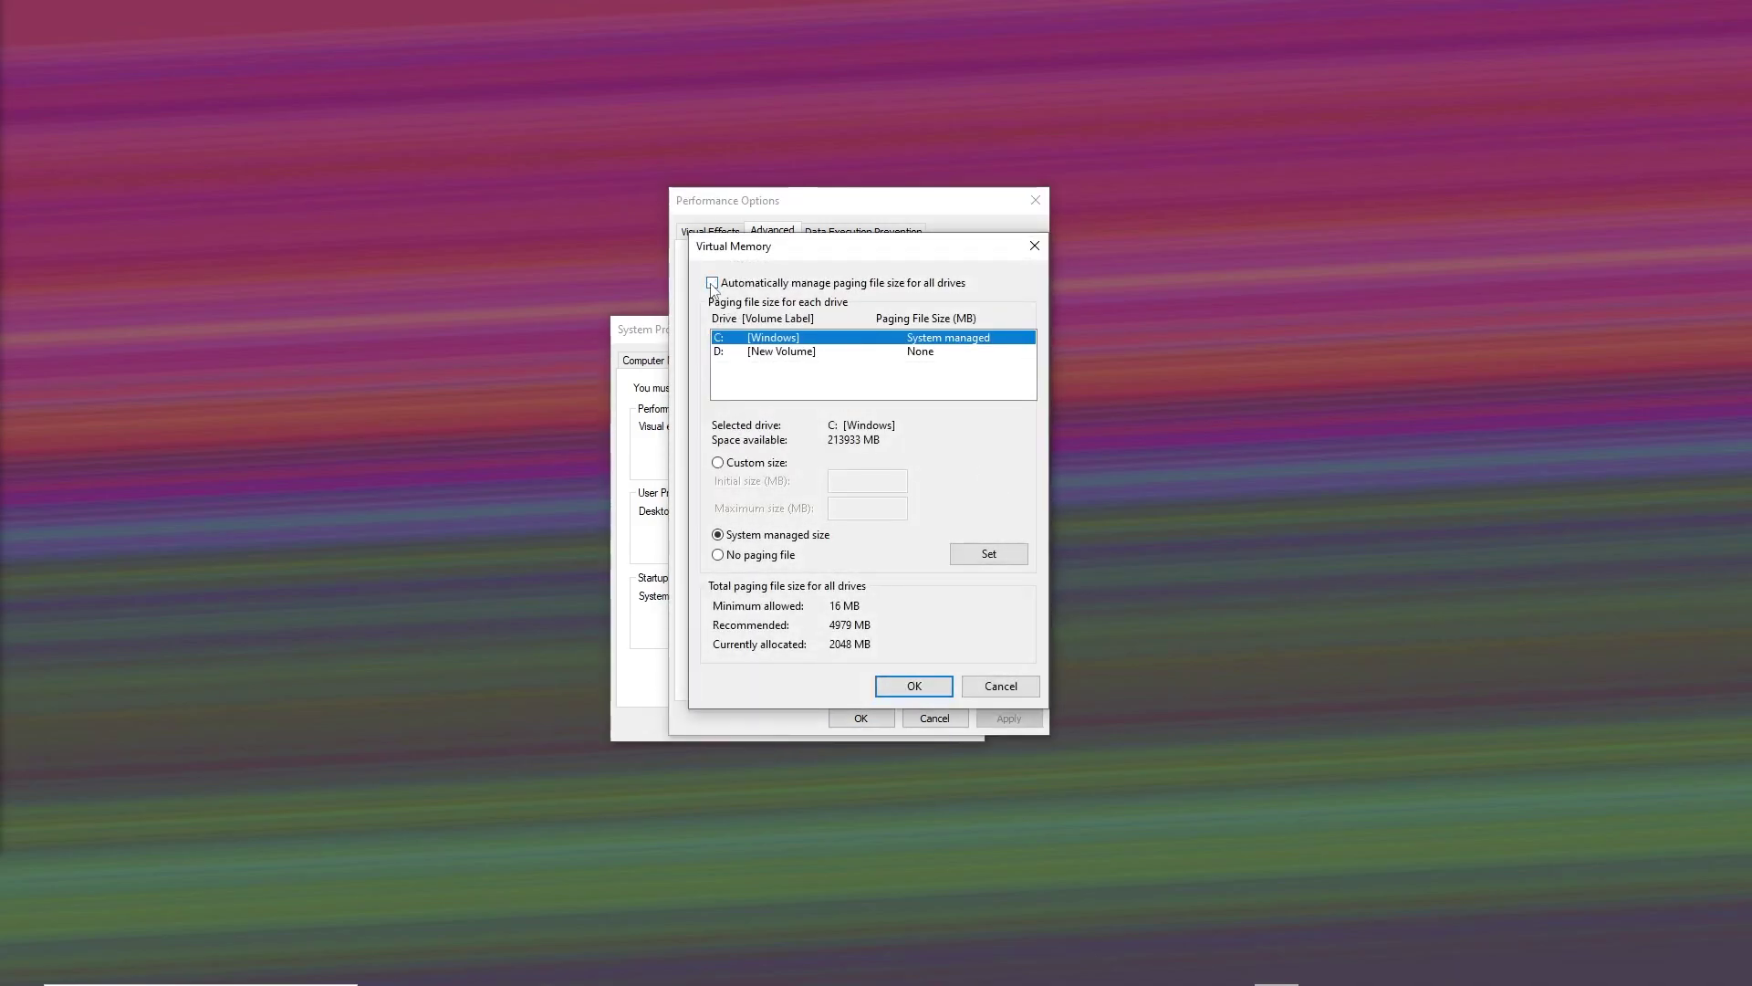
left_click(718, 465)
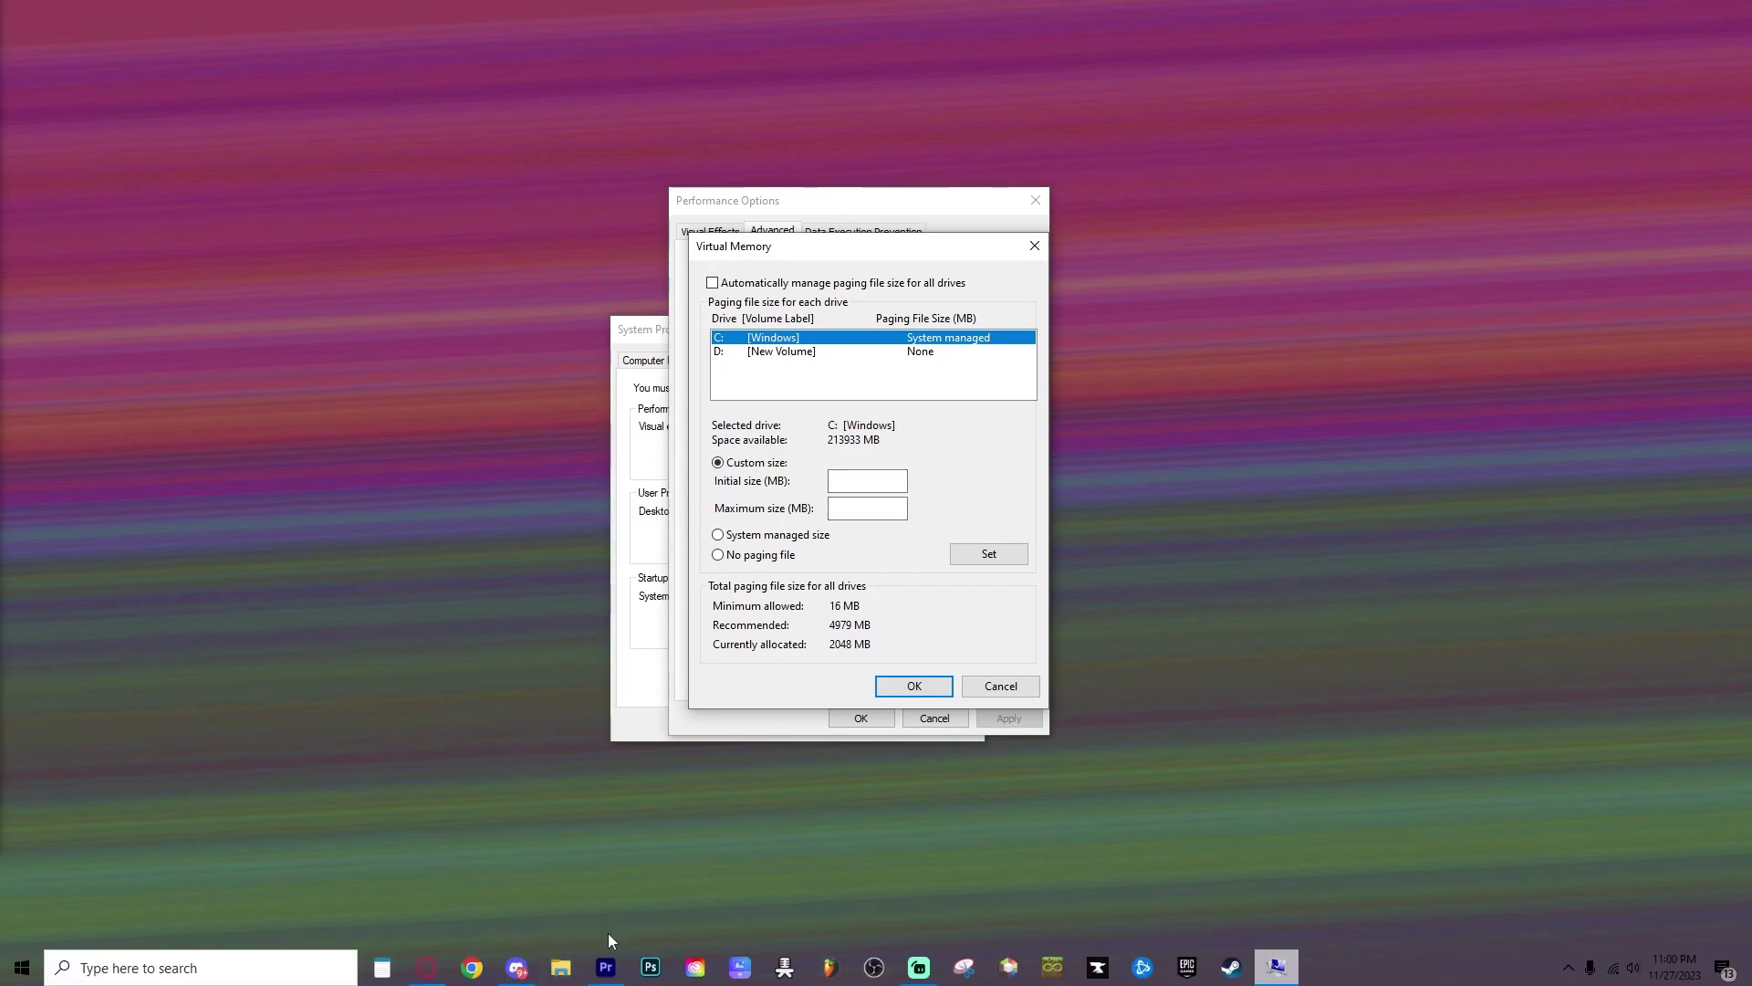
Step: Reach This PC's properties via File Explorer and highlight the 32.0 GB installed RAM
left_click(216, 968)
type("fil")
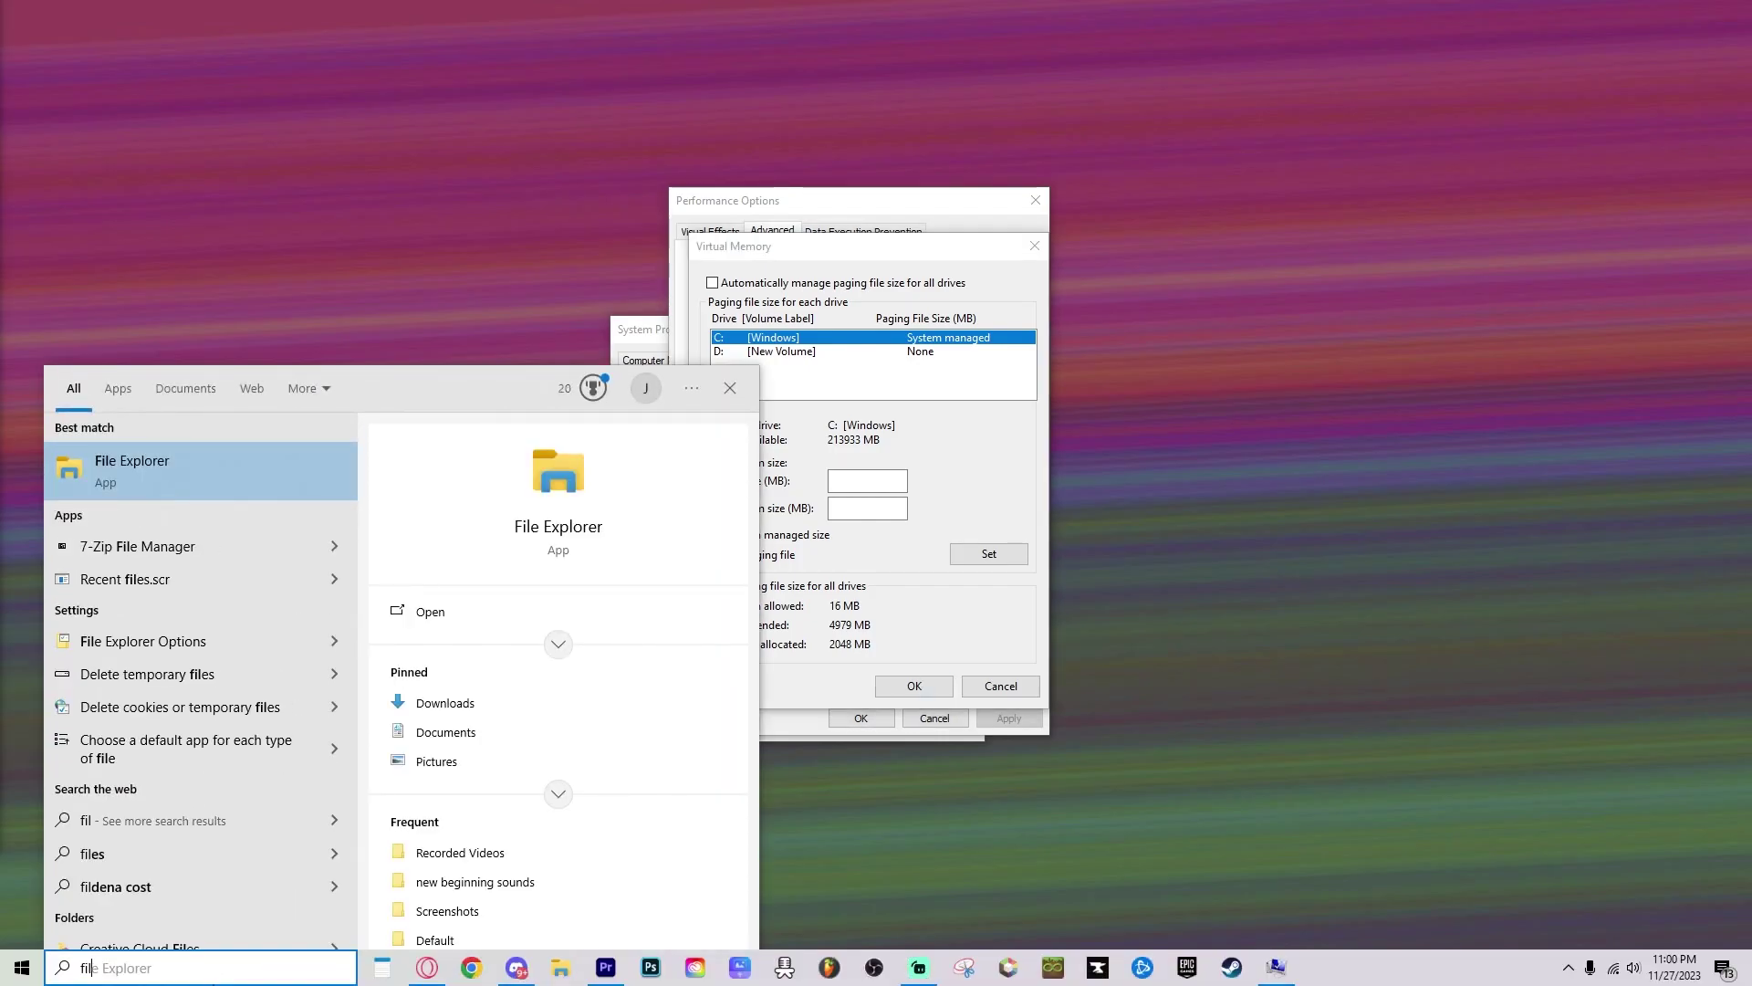
key("Return")
right_click(200, 557)
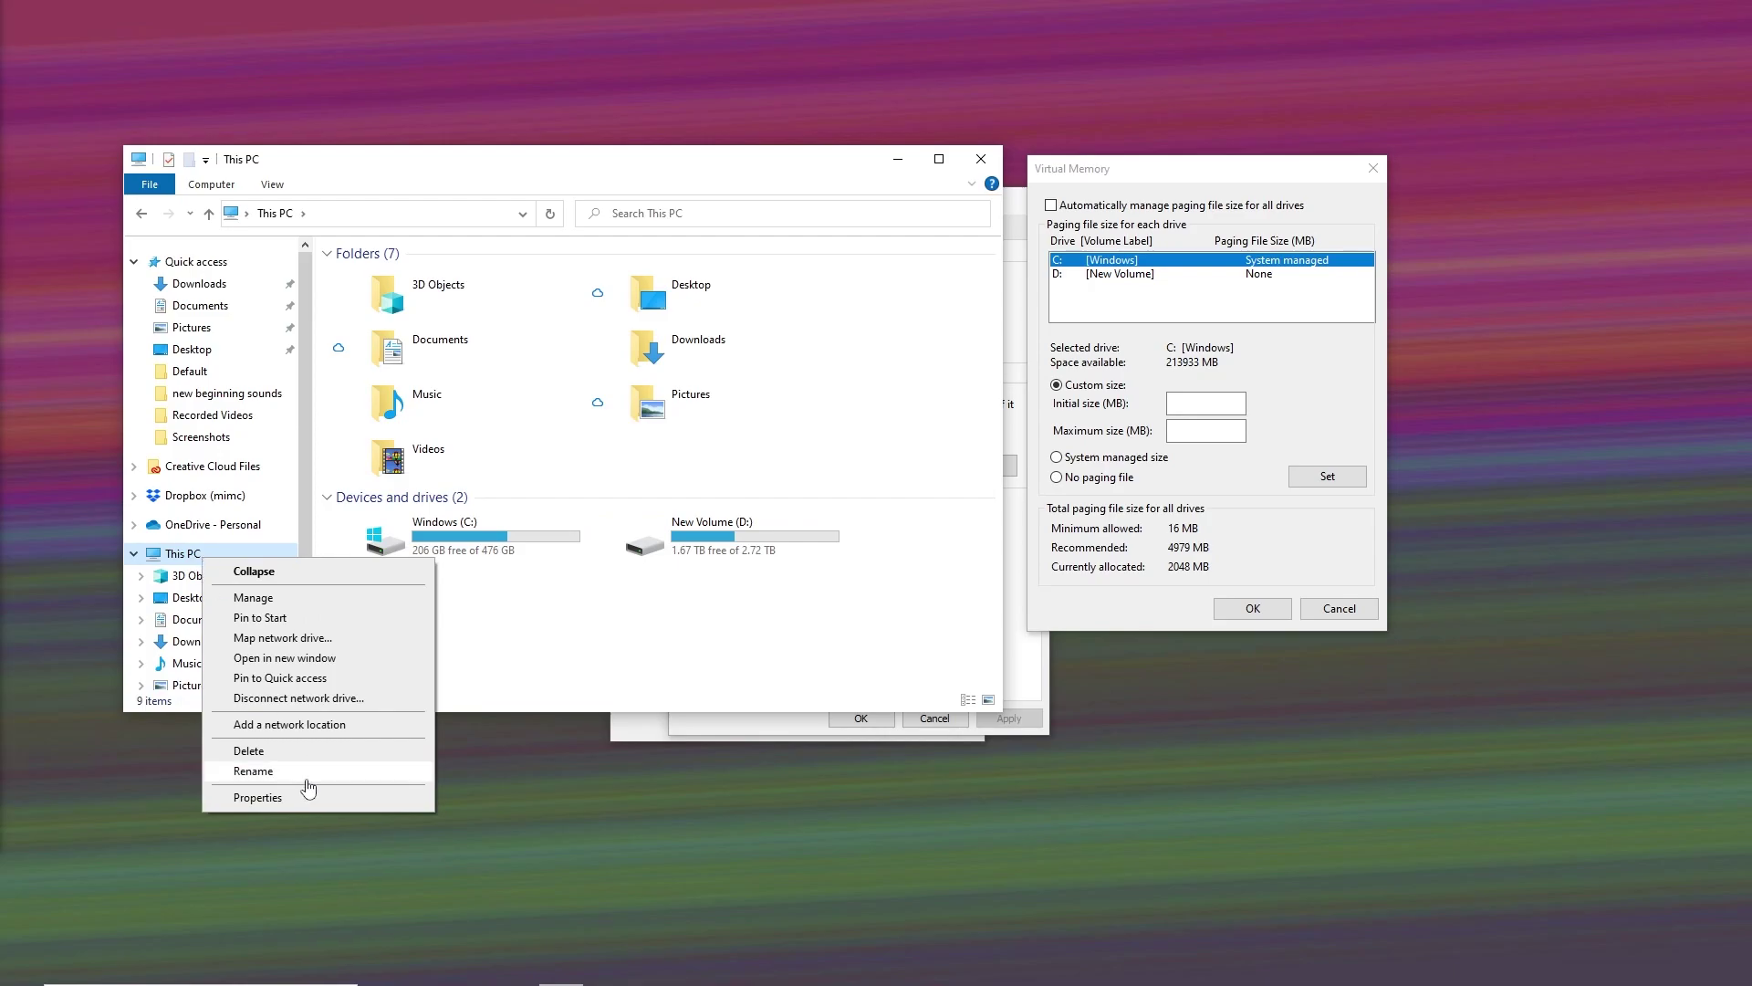
left_click(274, 797)
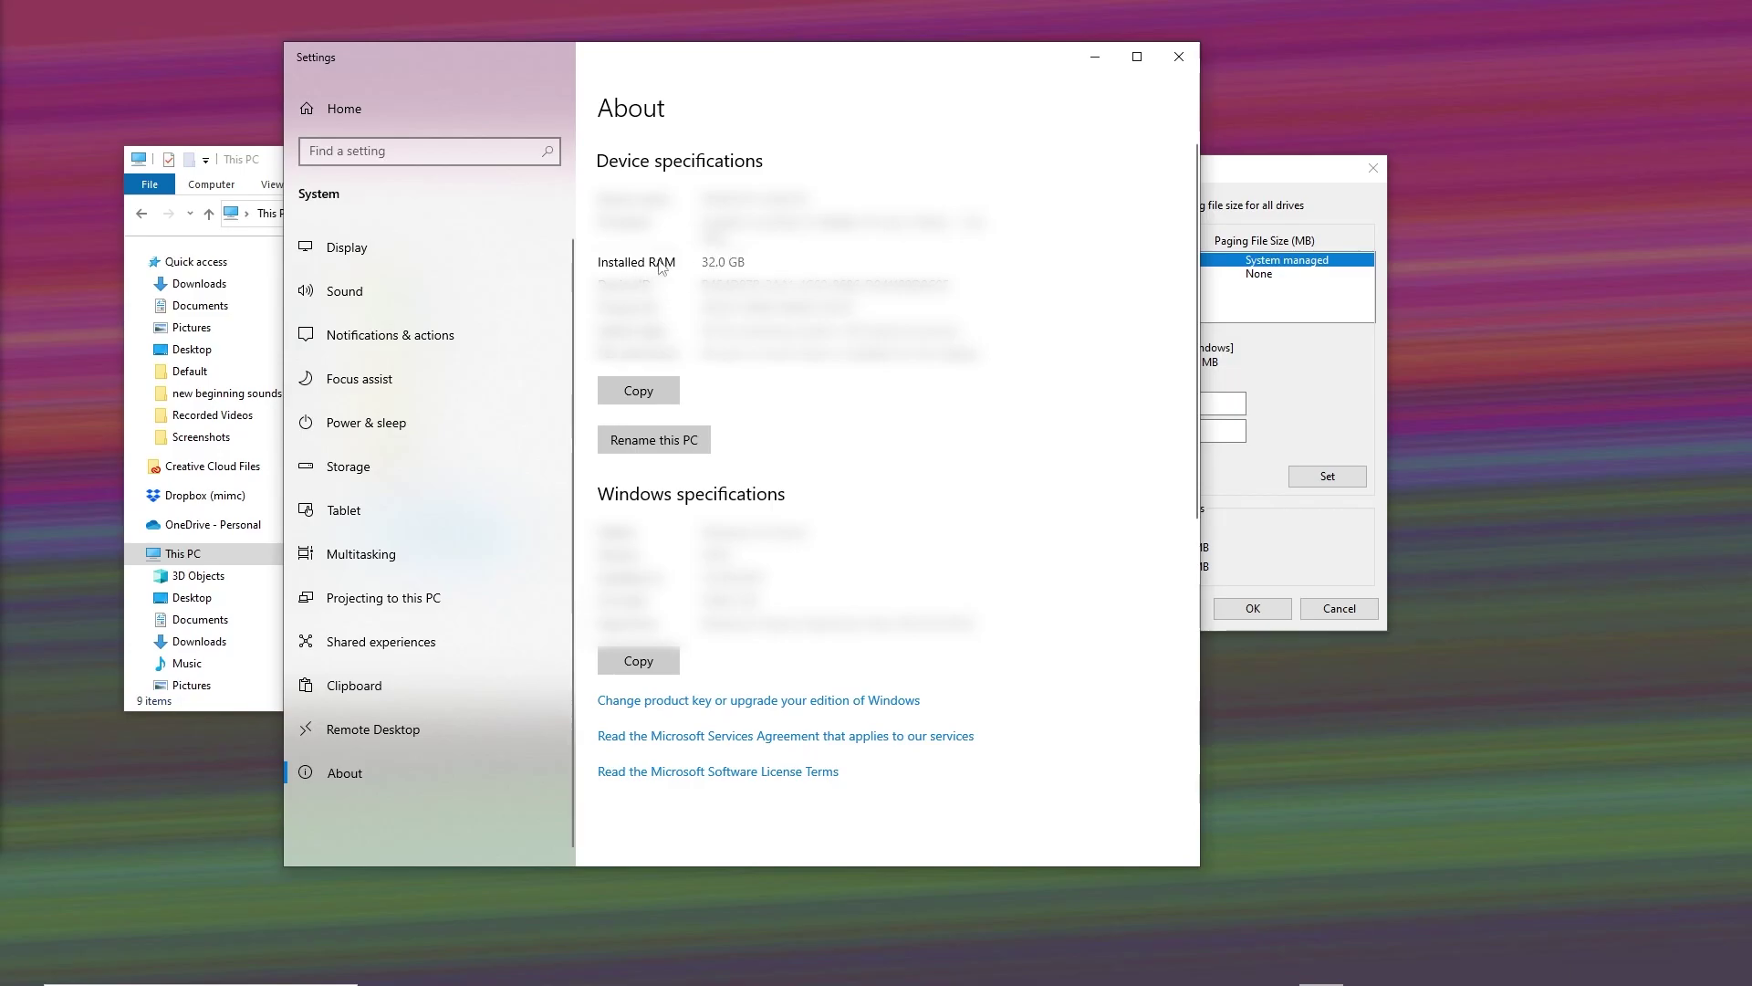
left_click_drag(705, 261, 750, 261)
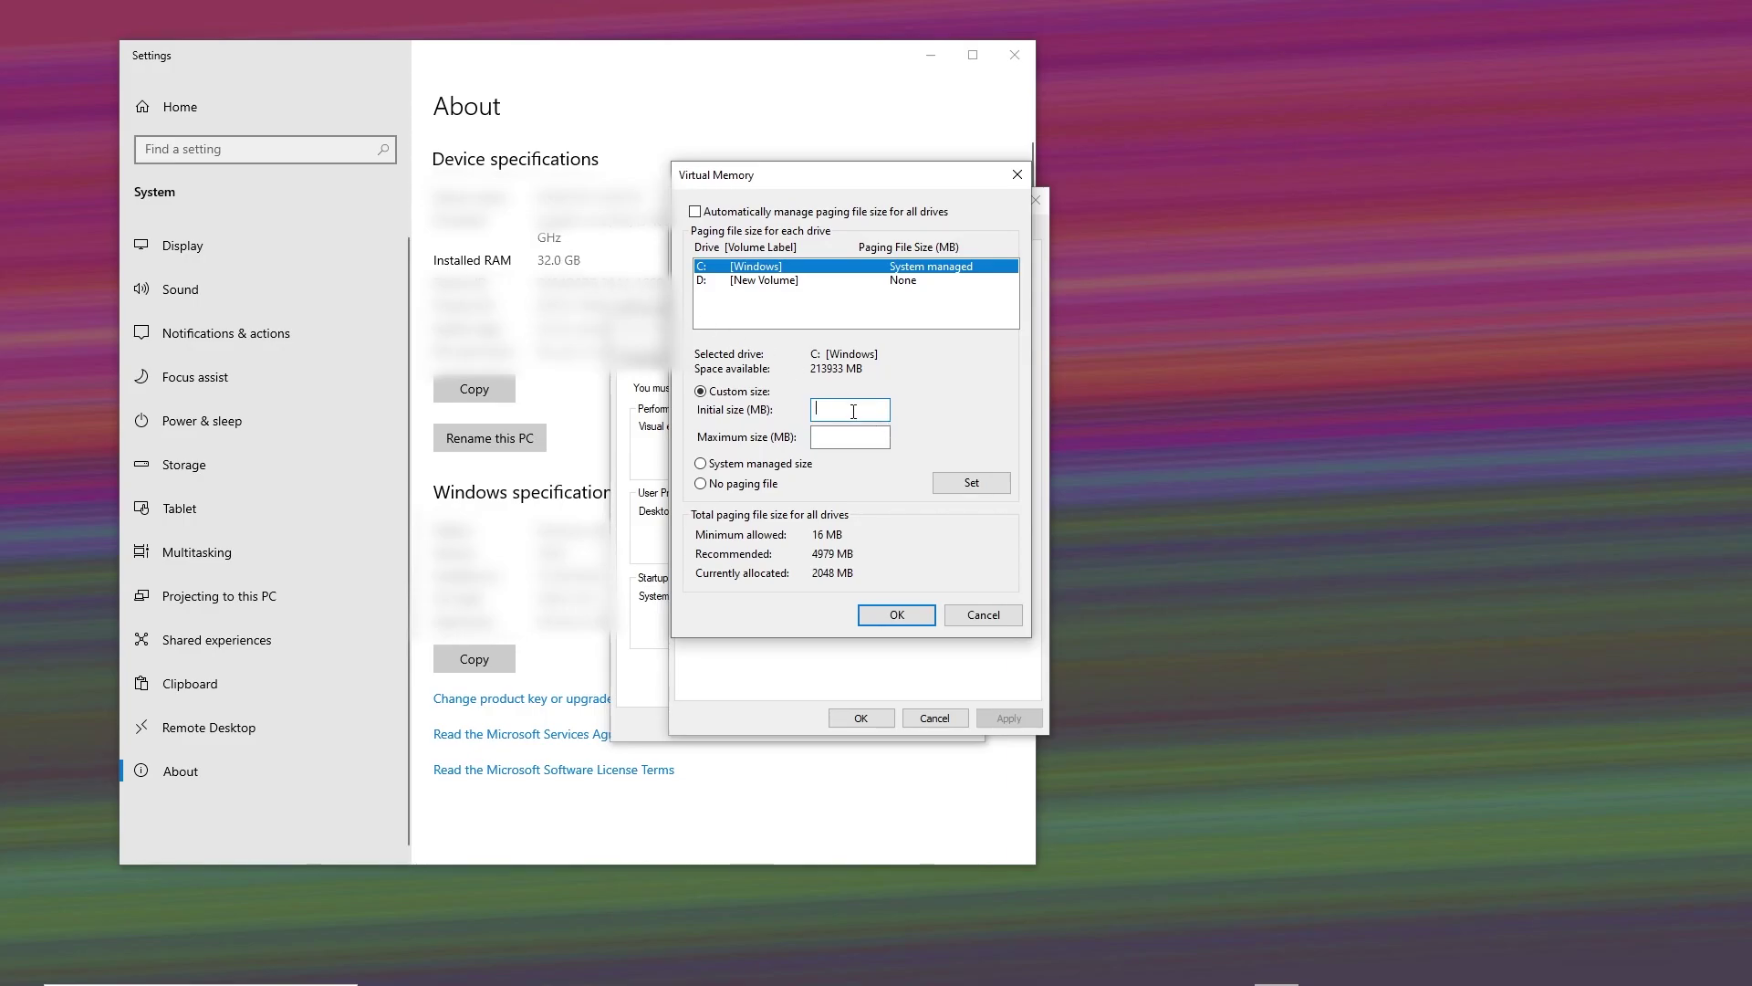
type("20000")
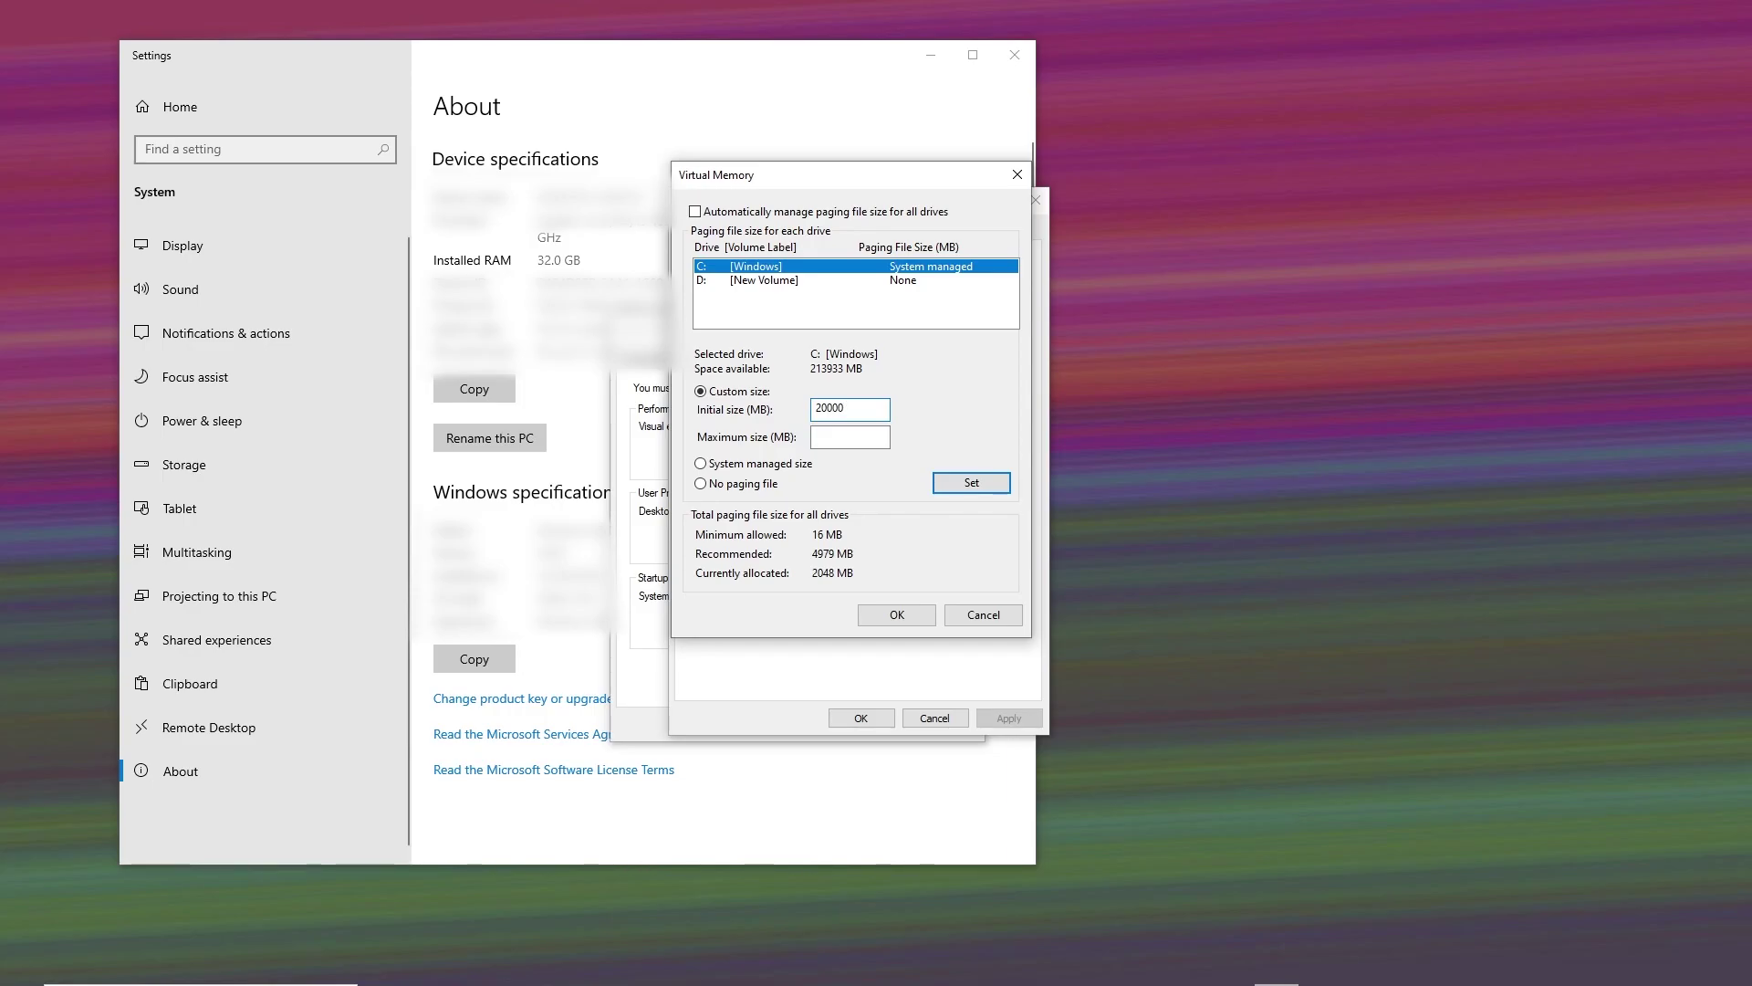
Step: Enter 20000 MB initial and move to the maximum size field for 30000 MB
left_click(862, 439)
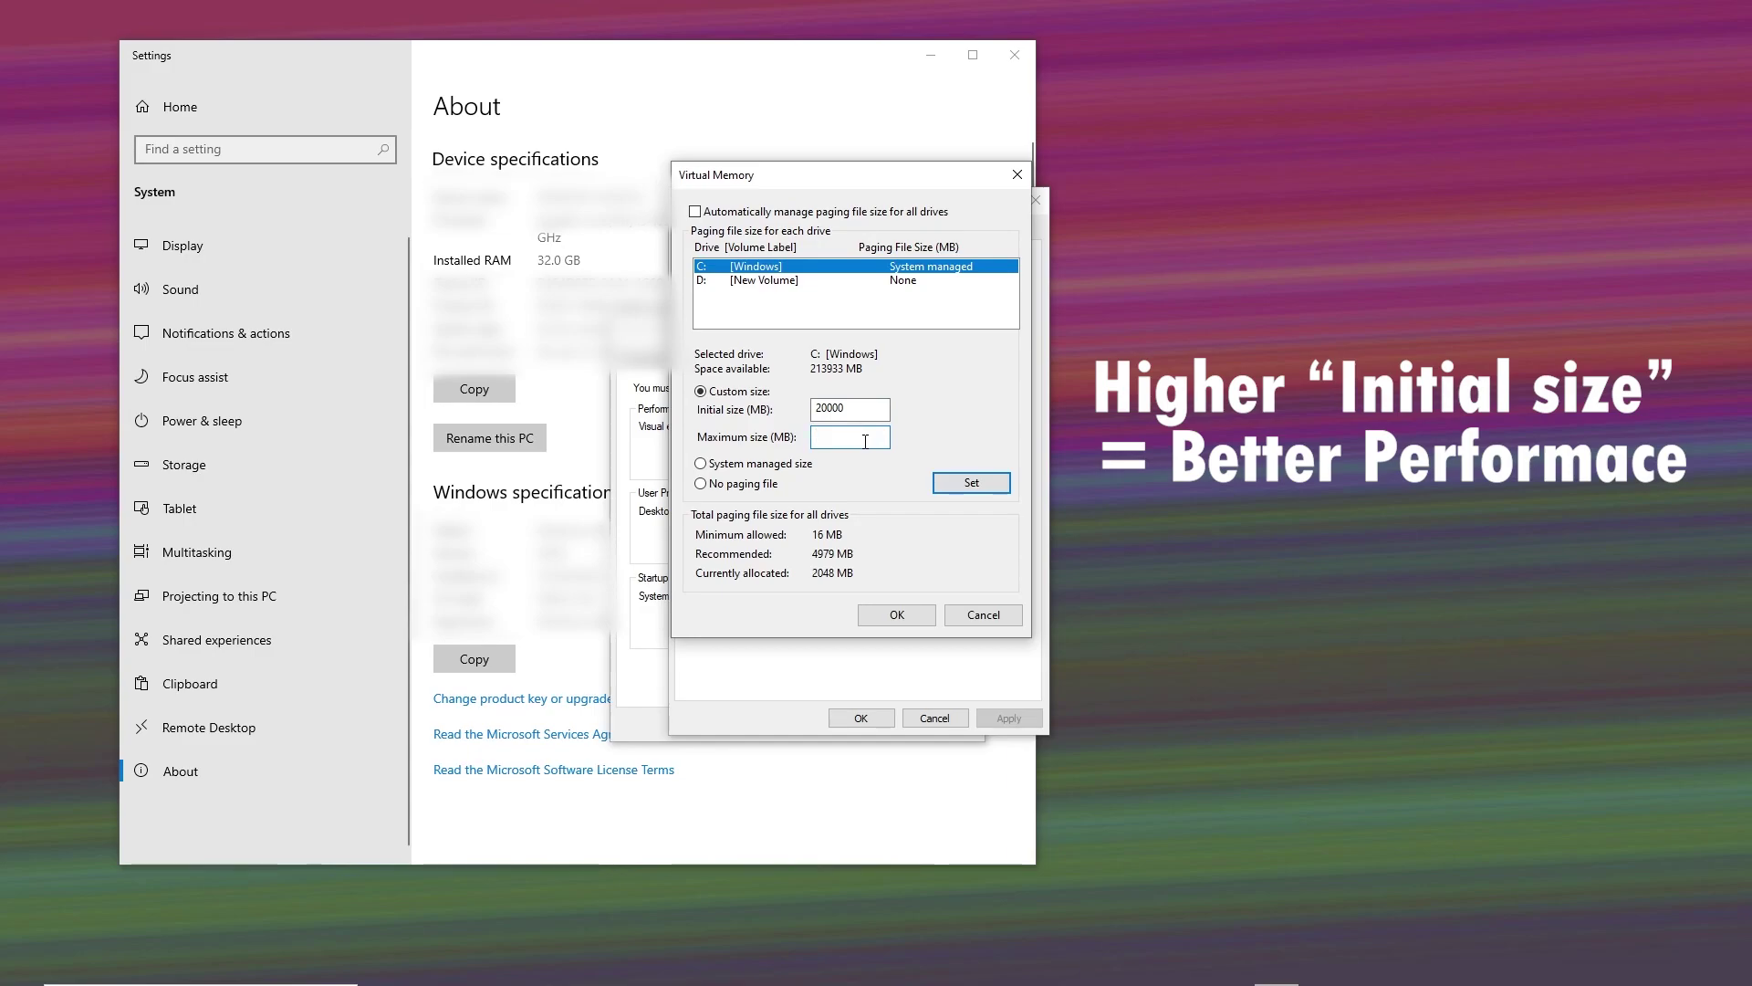
type("30")
type("000")
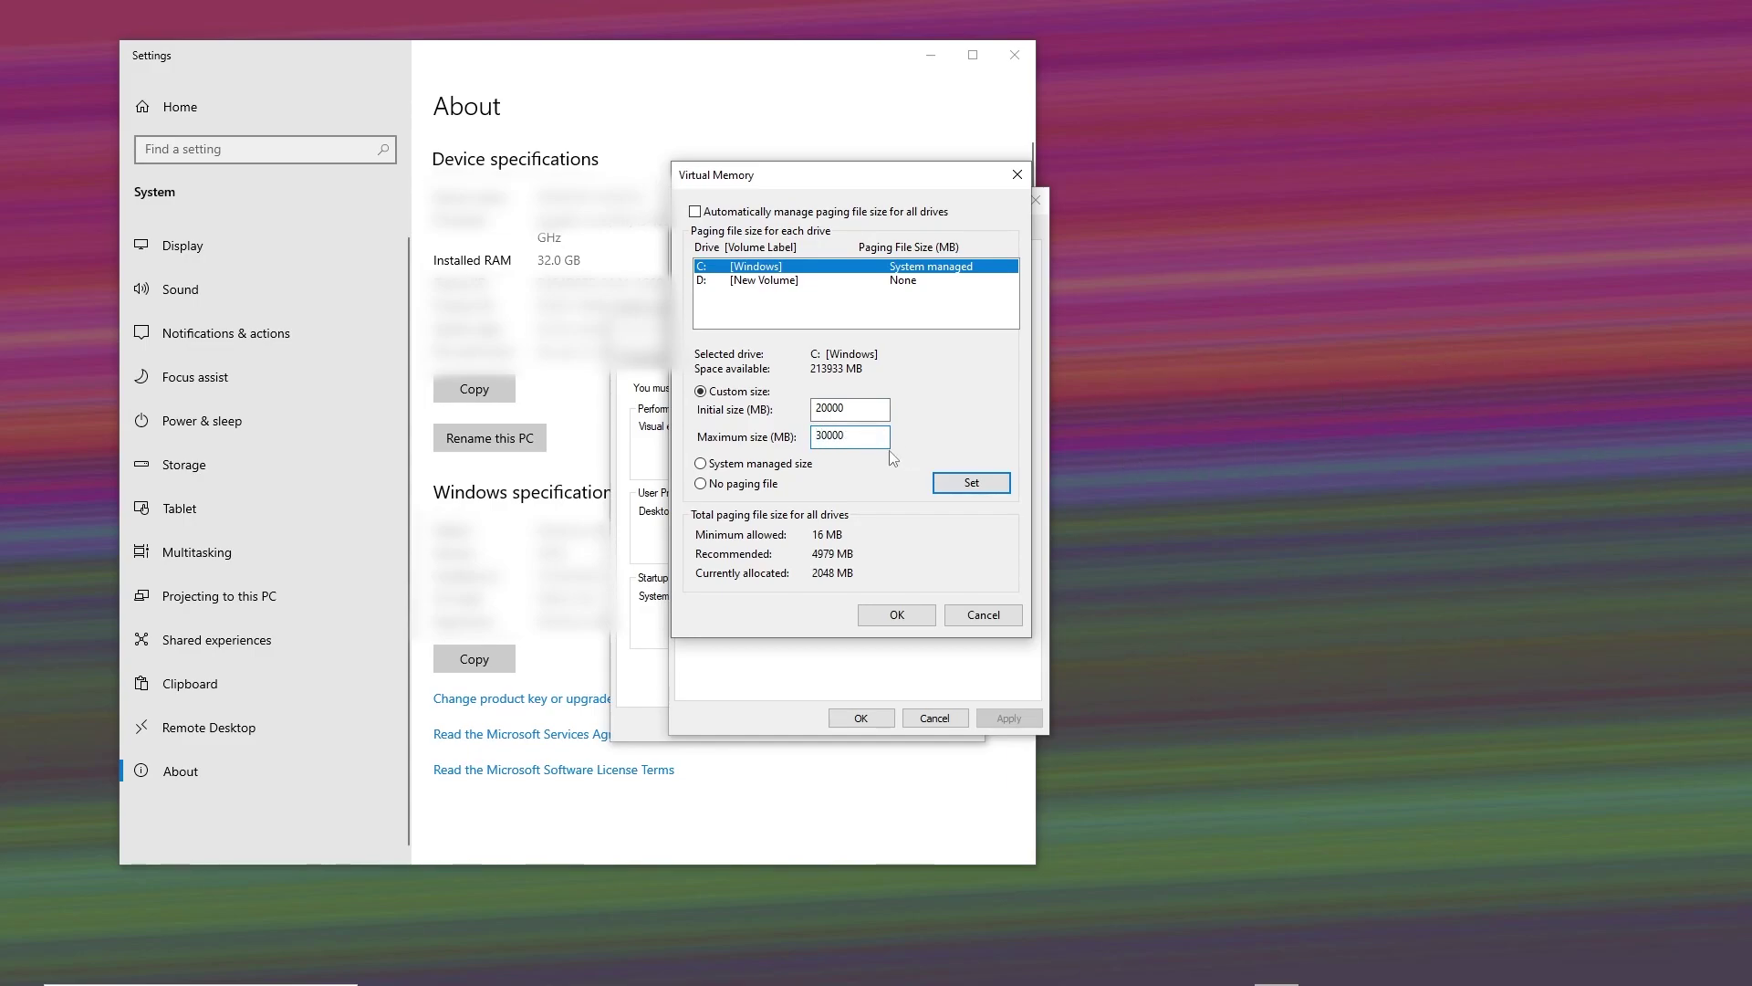